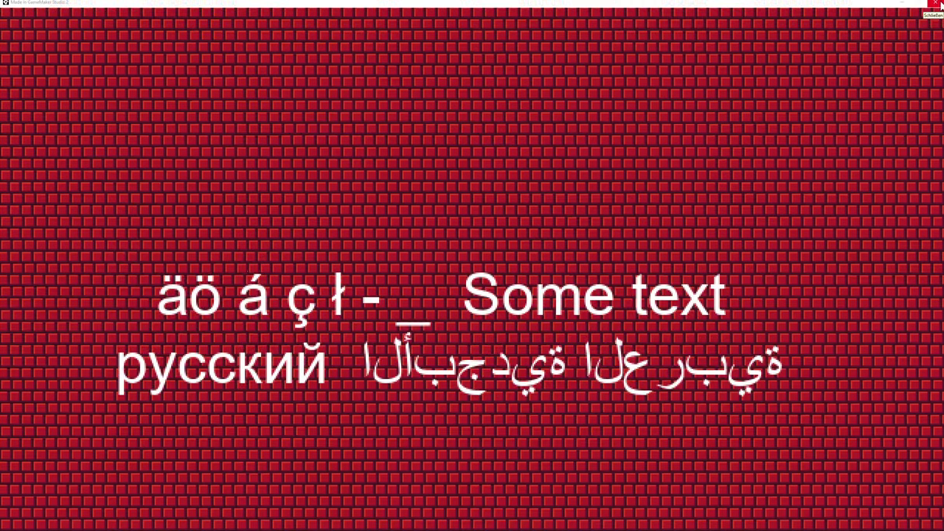
# - Close the running game window that shows the multilingual sample text
pyautogui.click(933, 3)
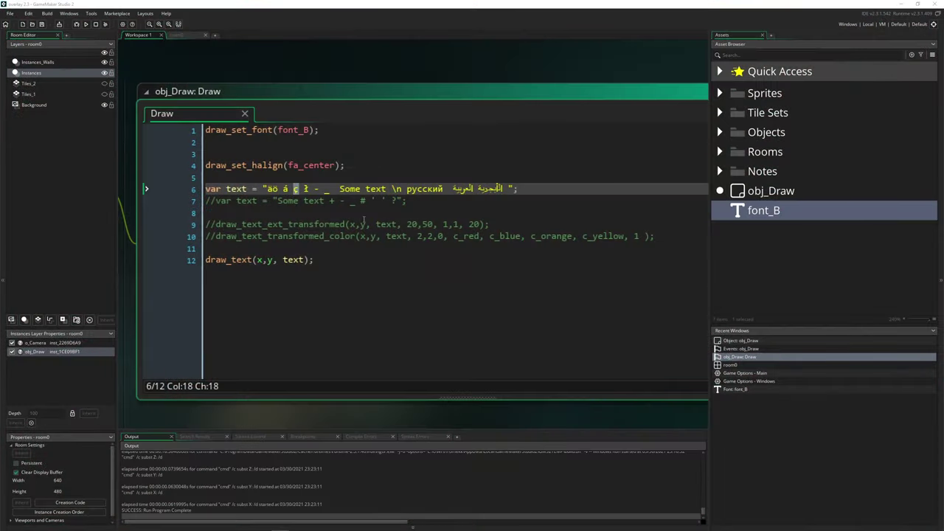
# - Switch to room0, delete the font_B asset, and reopen obj_Draw's Draw code
pyautogui.keyDown('ctrl'); pyautogui.scroll(-5, 289, 192); pyautogui.keyUp('ctrl')
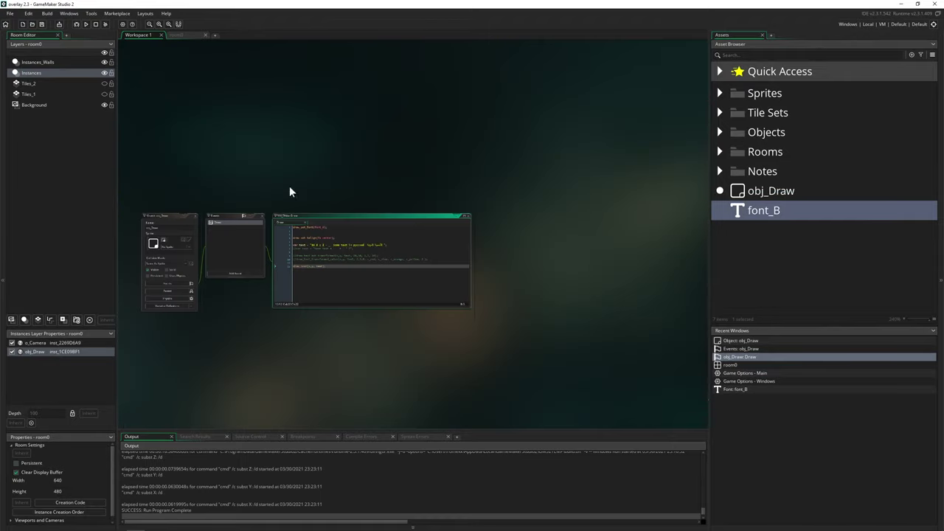
pyautogui.click(178, 35)
pyautogui.keyDown('ctrl'); pyautogui.scroll(-3, 353, 163); pyautogui.keyUp('ctrl')
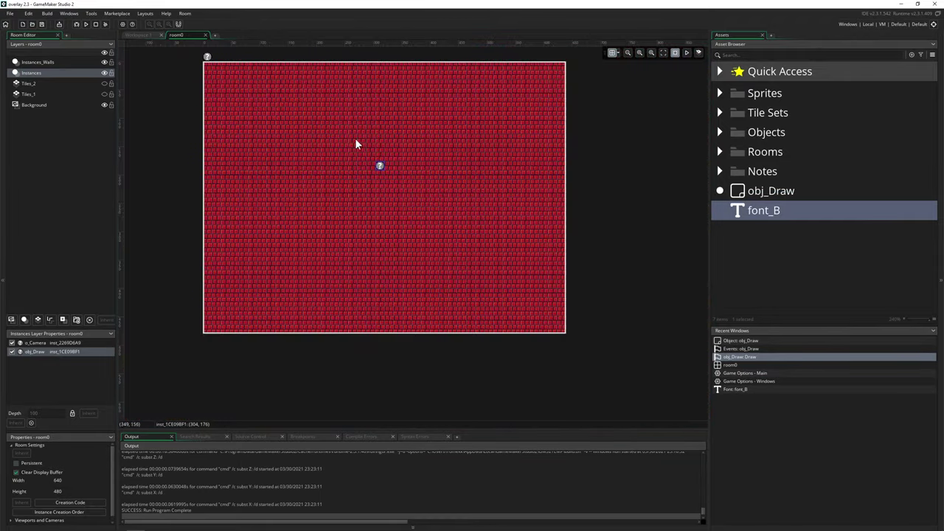
pyautogui.keyDown('ctrl'); pyautogui.scroll(3, 359, 170); pyautogui.keyUp('ctrl')
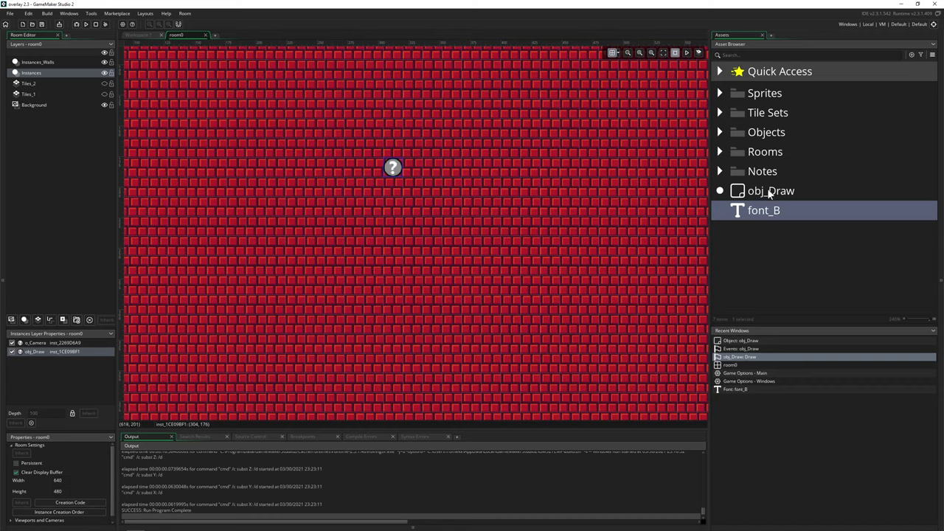
pyautogui.click(750, 223)
pyautogui.click(746, 213)
pyautogui.press('Delete')
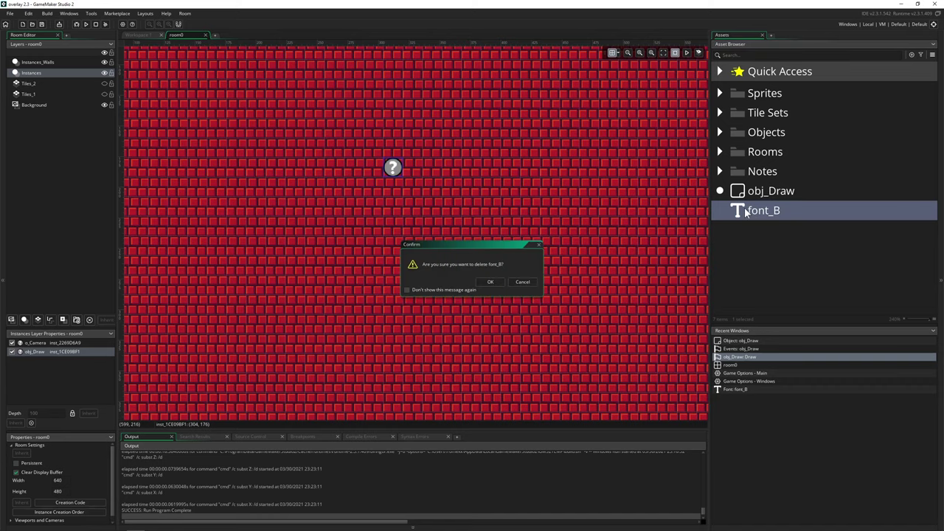
pyautogui.press('Return')
pyautogui.doubleClick(748, 192)
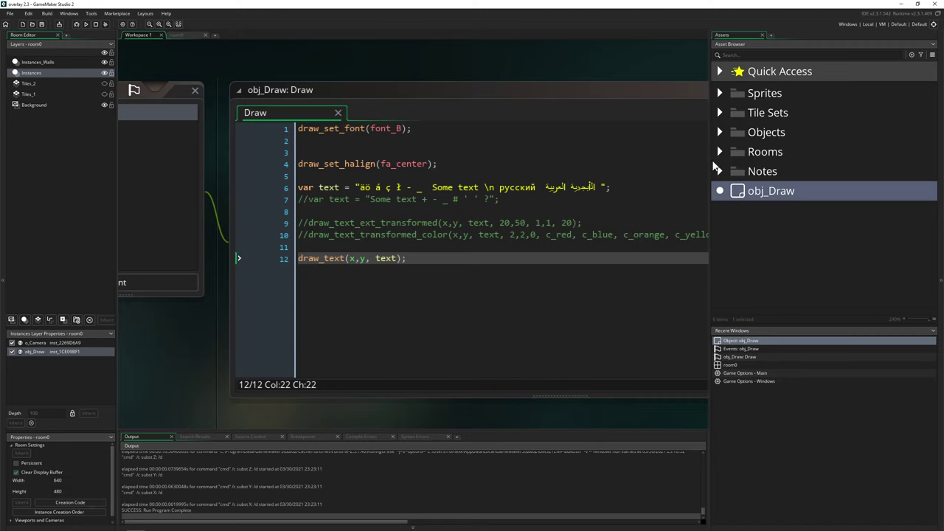
# - Widen the code editor and delete the commented lines 7–10 and the set-font/alignment lines
pyautogui.moveTo(709, 160); pyautogui.dragTo(812, 156)
pyautogui.moveTo(747, 234)
pyautogui.mouseDown()
pyautogui.moveTo(310, 234)
pyautogui.moveTo(280, 211)
pyautogui.moveTo(299, 198)
pyautogui.mouseUp()
pyautogui.press('BackSpace')
pyautogui.moveTo(436, 165); pyautogui.dragTo(151, 90)
pyautogui.press('BackSpace')
pyautogui.press('BackSpace')
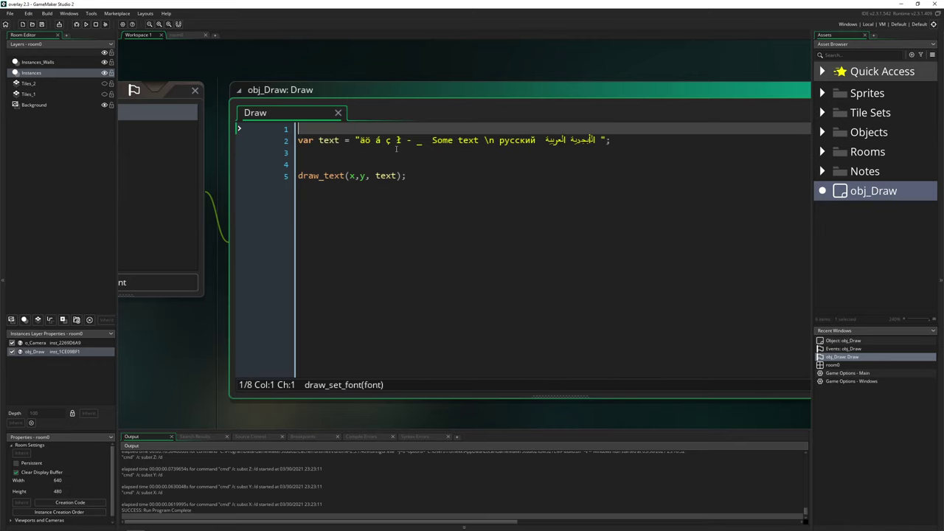
# - Duplicate the var text line, replace the copy's accented characters with 'Some text', and run with F5
pyautogui.keyDown('ctrl'); pyautogui.scroll(2, 396, 149); pyautogui.keyUp('ctrl')
pyautogui.click(308, 142)
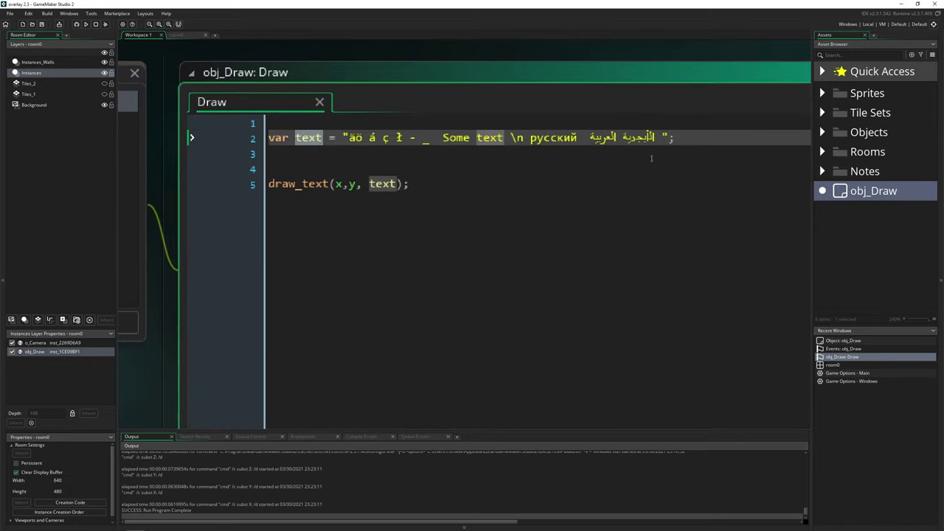
pyautogui.press('End')
pyautogui.hotkey('ctrl', 'shift', 'Home')
pyautogui.click(272, 150)
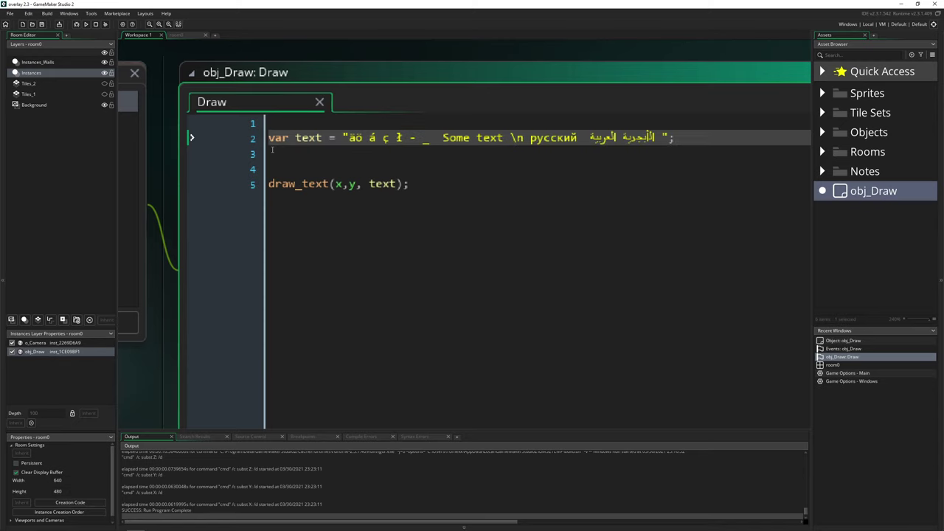
pyautogui.click(268, 123)
pyautogui.write('var text = "äö á ç ǐ - _  Some text \\n русский  الأبجدية العربية ";')
pyautogui.press('Return')
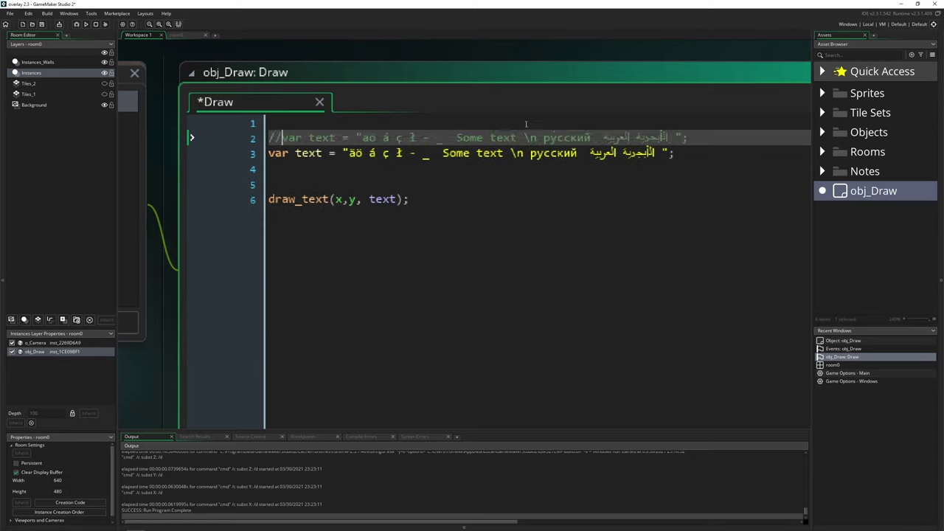
pyautogui.moveTo(403, 153); pyautogui.dragTo(382, 152)
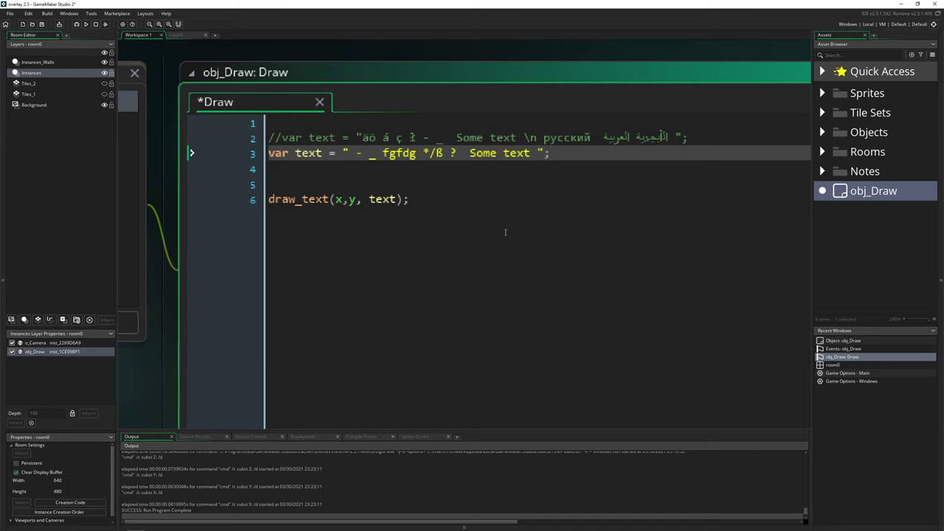
pyautogui.press('F5')
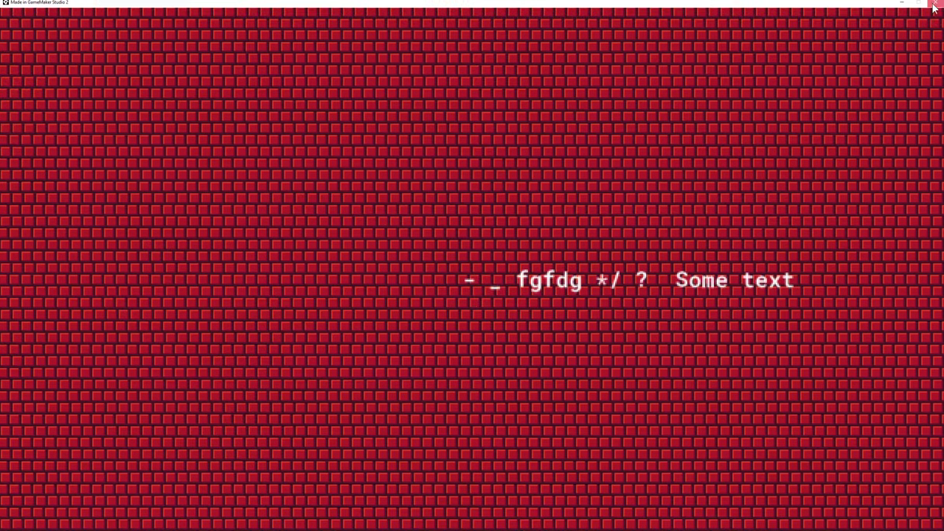
# - Close the game window after checking the rendered 'Some text' sample
pyautogui.click(933, 7)
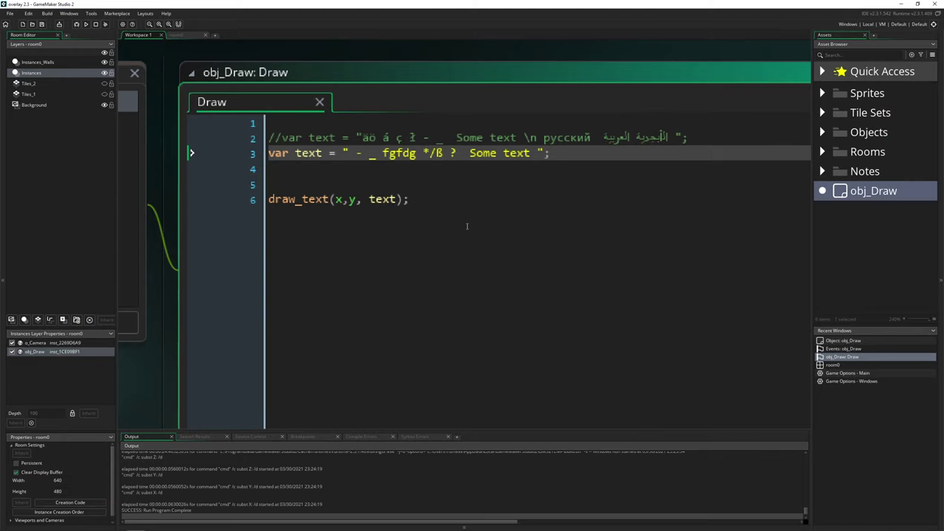
# - Uncomment the accented text line, comment out the plain one, test-run, and close the game
pyautogui.press('Up')
pyautogui.press('Delete')
pyautogui.press('Delete')
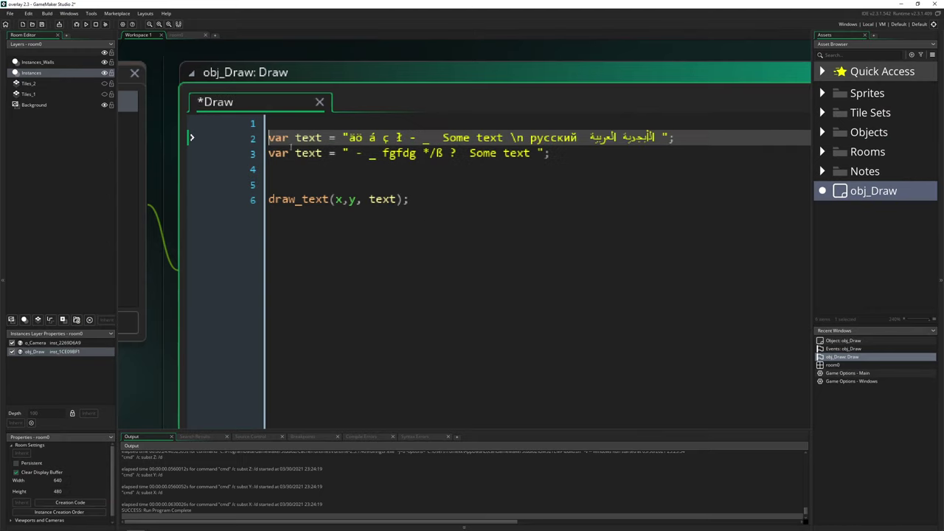
pyautogui.press('Down')
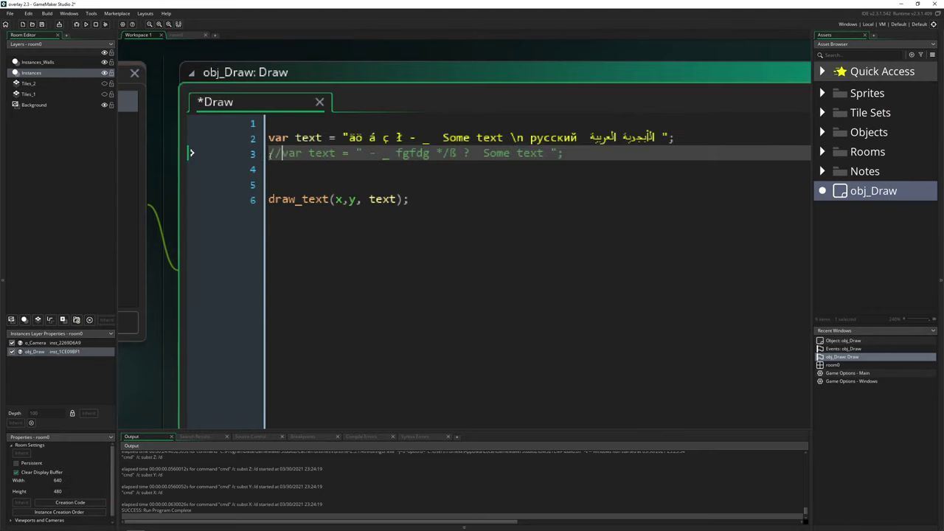
pyautogui.keyDown('ctrl'); pyautogui.scroll(2, 343, 143); pyautogui.keyUp('ctrl')
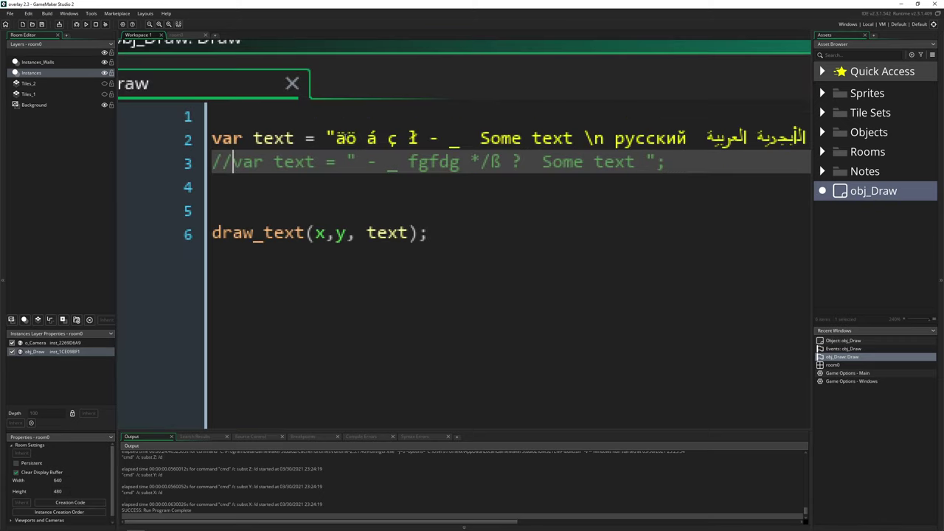
pyautogui.moveTo(350, 138); pyautogui.dragTo(402, 137)
pyautogui.keyDown('ctrl'); pyautogui.scroll(-1, 480, 169); pyautogui.keyUp('ctrl')
pyautogui.click(570, 201)
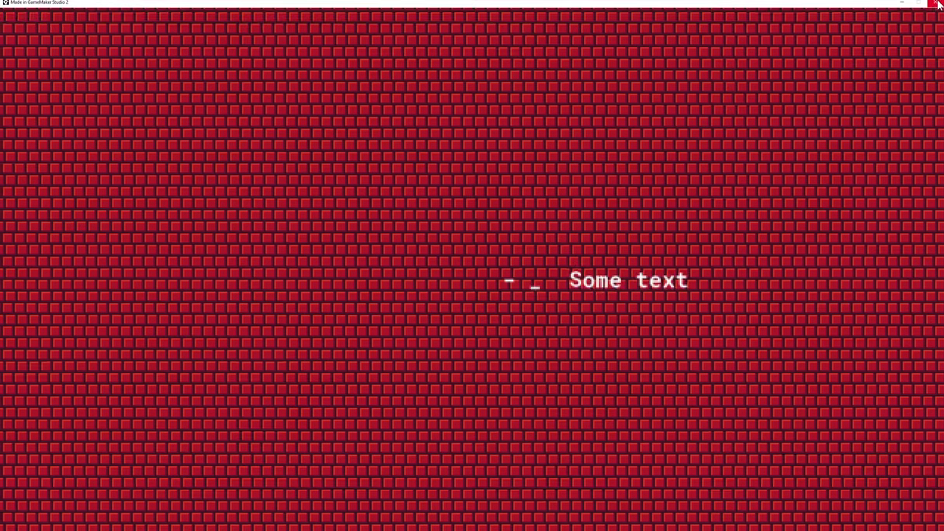
pyautogui.click(935, 3)
# - Create a new Arial 12 font asset, rename Font1 to font_B, and reopen obj_Draw's Draw code
pyautogui.rightClick(849, 224)
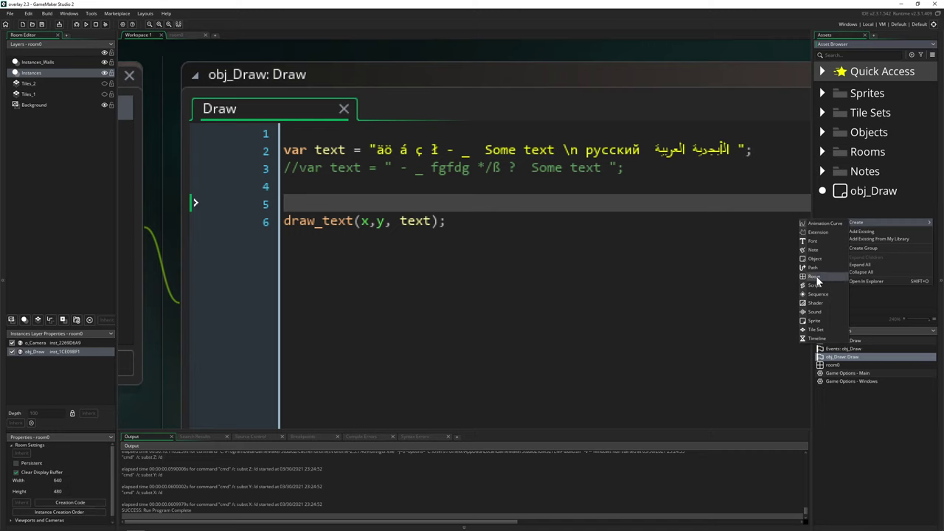
pyautogui.click(813, 240)
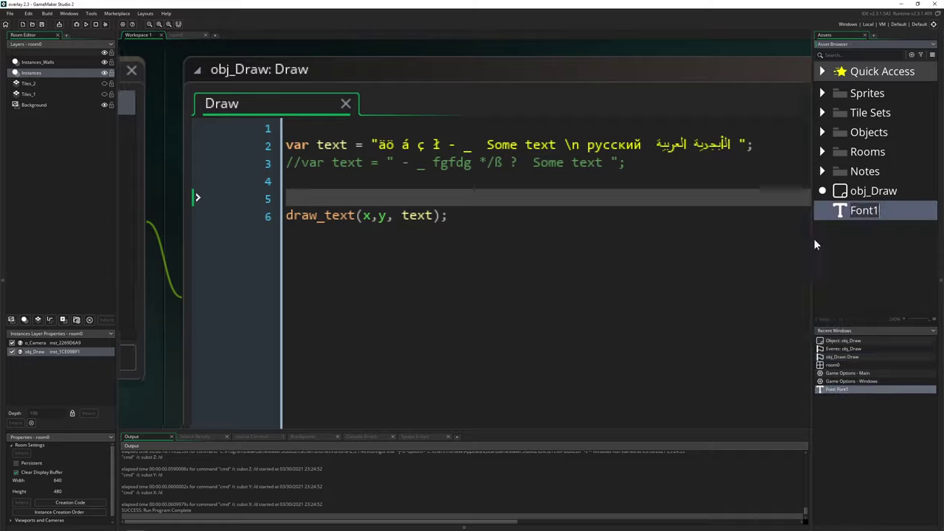
pyautogui.moveTo(384, 151); pyautogui.dragTo(463, 155)
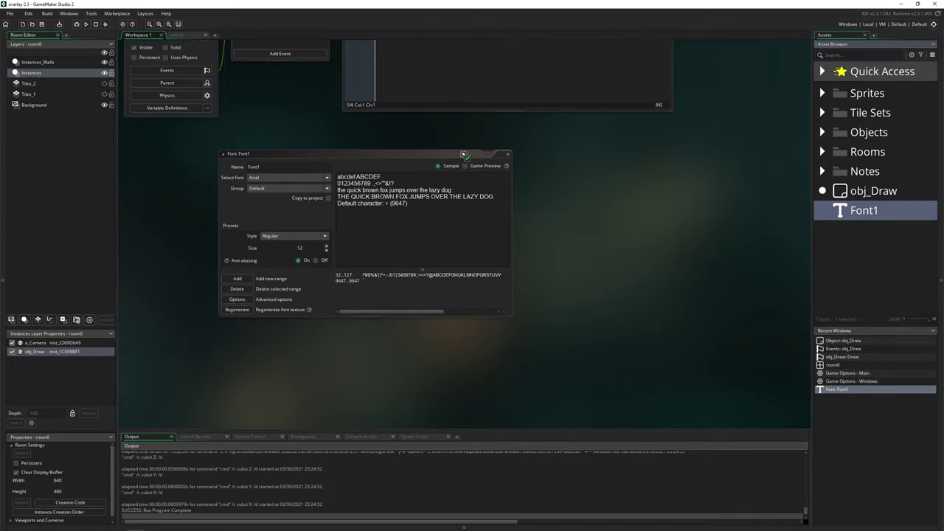
pyautogui.keyDown('ctrl'); pyautogui.scroll(3, 307, 157); pyautogui.keyUp('ctrl')
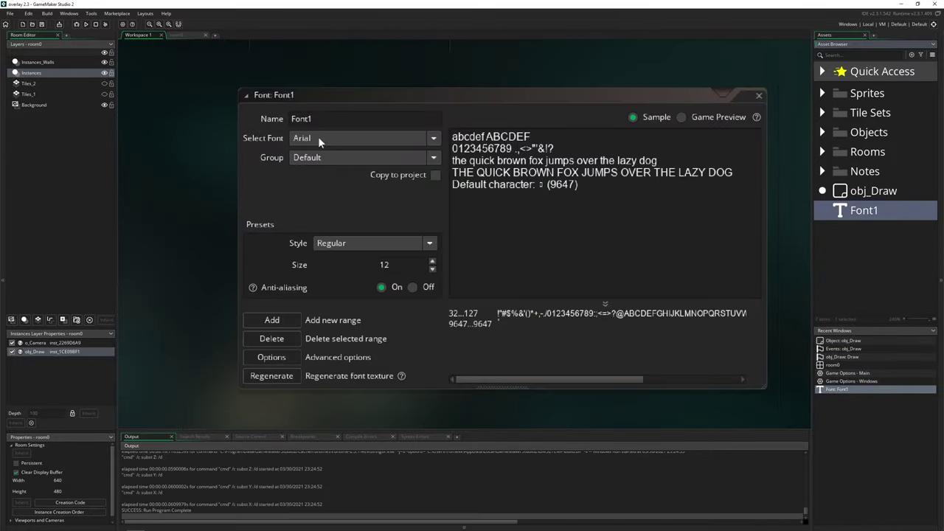
pyautogui.click(335, 118)
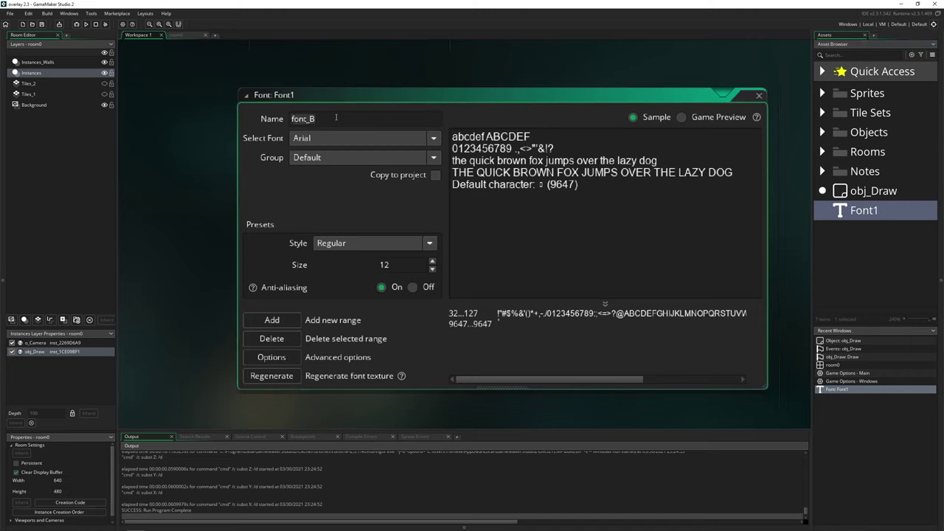
pyautogui.press('Return')
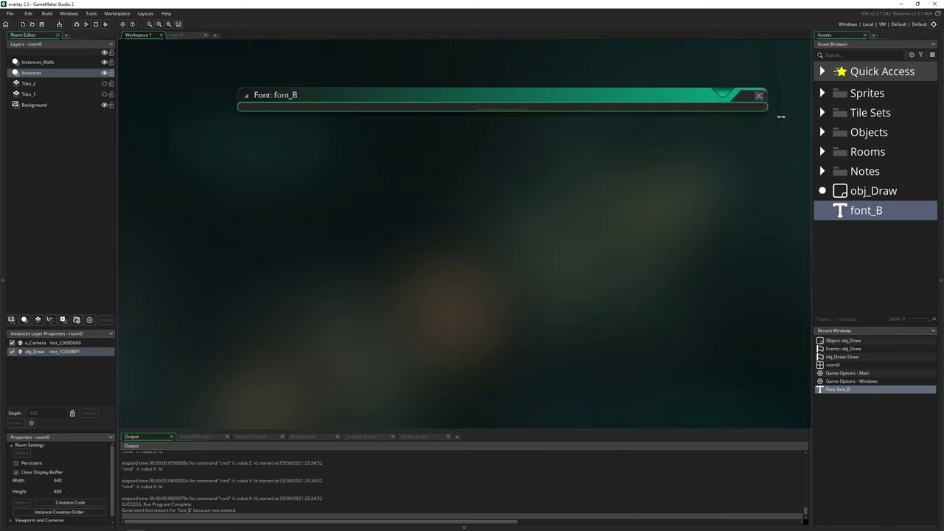
pyautogui.doubleClick(863, 191)
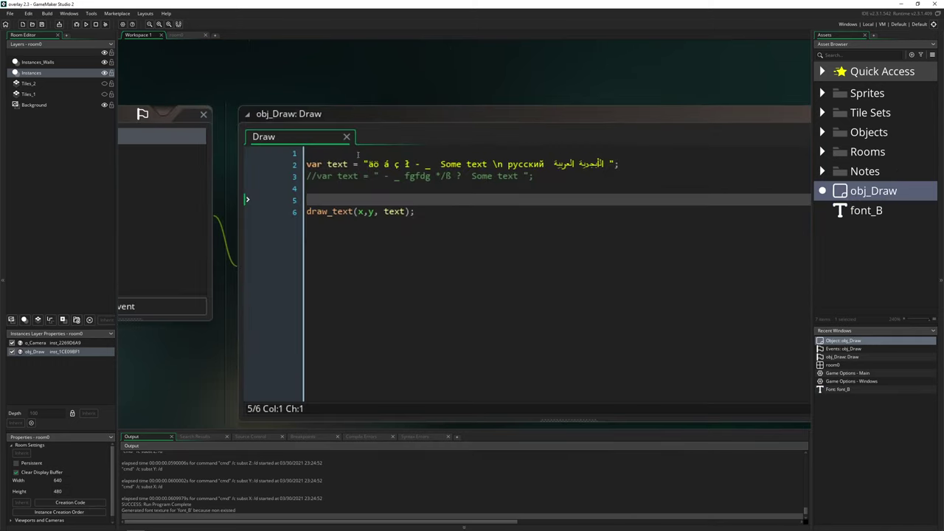
pyautogui.click(338, 153)
# - Add blank lines above var text, run the game showing accented characters as boxes, then close it
pyautogui.press('Return')
pyautogui.press('Return')
pyautogui.press('Return')
pyautogui.press('Up')
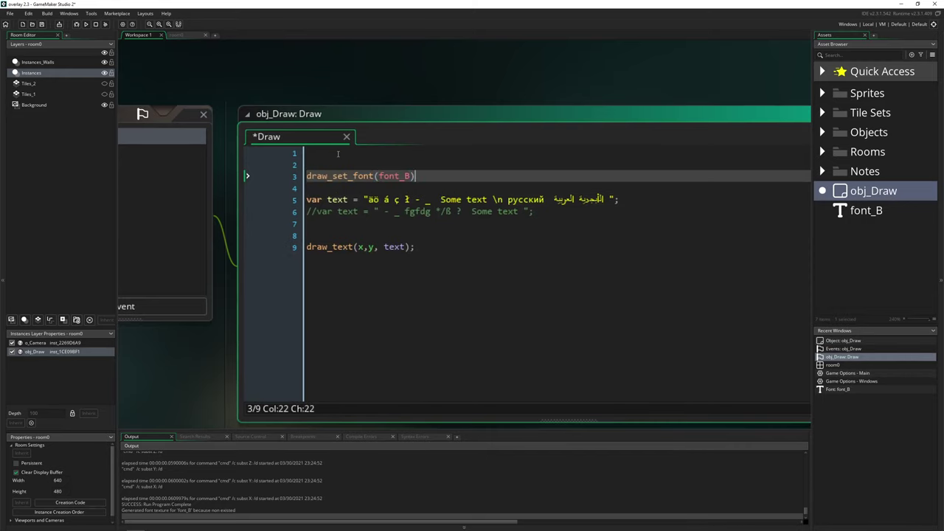
pyautogui.click(543, 248)
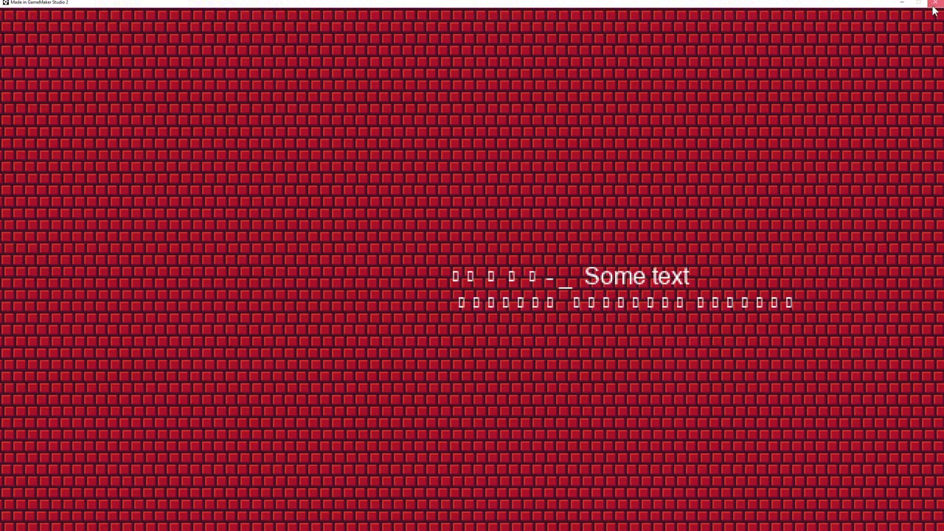
pyautogui.click(934, 4)
pyautogui.moveTo(369, 199); pyautogui.dragTo(405, 204)
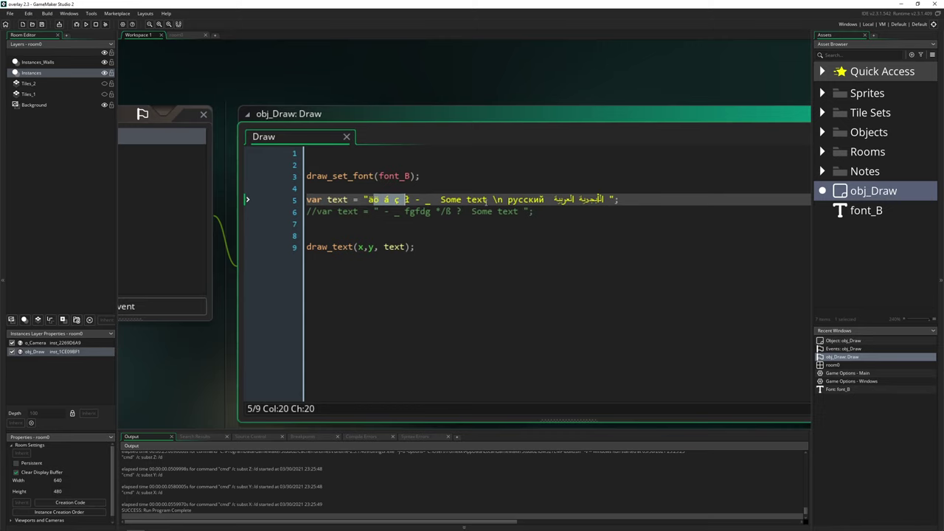
pyautogui.keyDown('ctrl'); pyautogui.scroll(2, 518, 198); pyautogui.keyUp('ctrl')
pyautogui.keyDown('ctrl'); pyautogui.scroll(1, 517, 198); pyautogui.keyUp('ctrl')
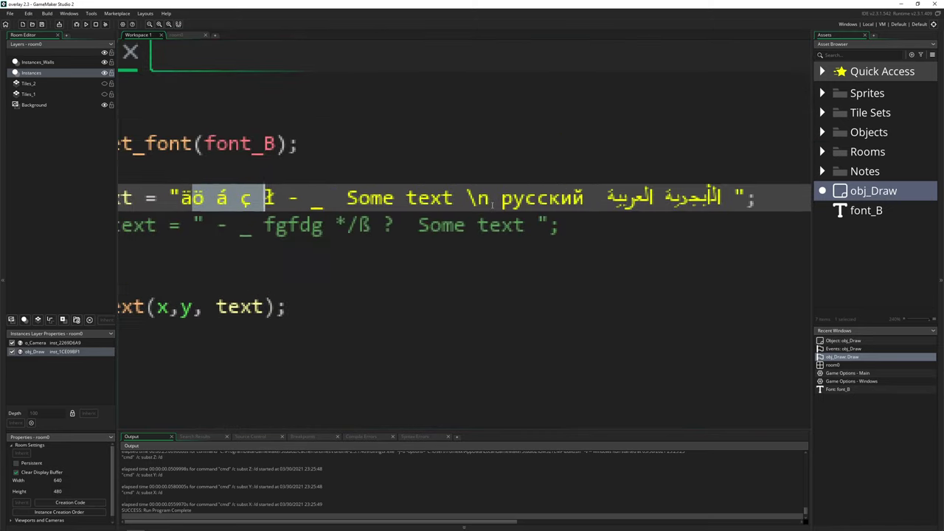
pyautogui.click(471, 199)
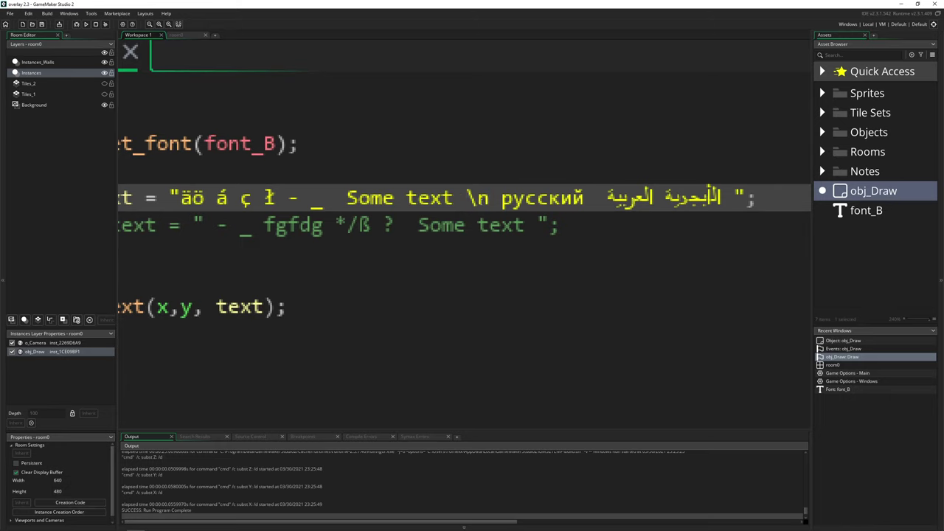
pyautogui.keyDown('ctrl'); pyautogui.scroll(-3, 491, 199); pyautogui.keyUp('ctrl')
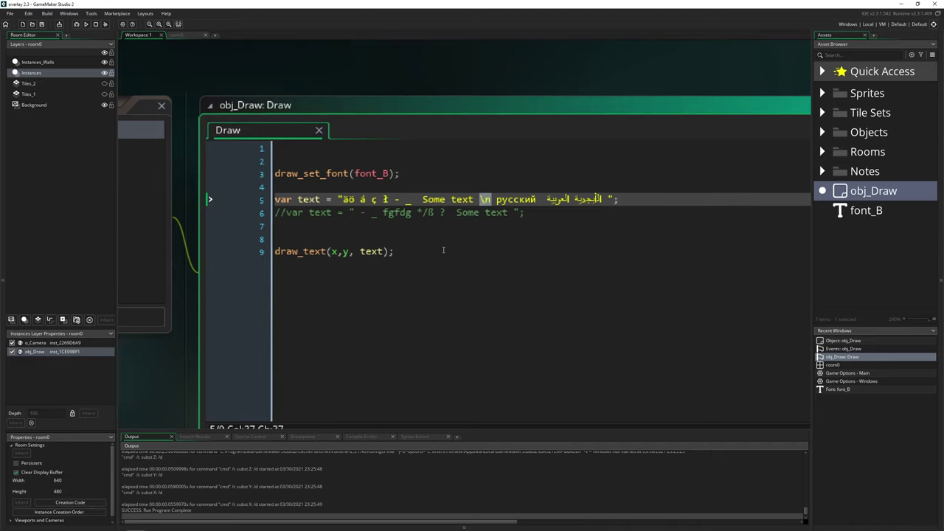
pyautogui.keyDown('ctrl'); pyautogui.scroll(-1, 375, 269); pyautogui.keyUp('ctrl')
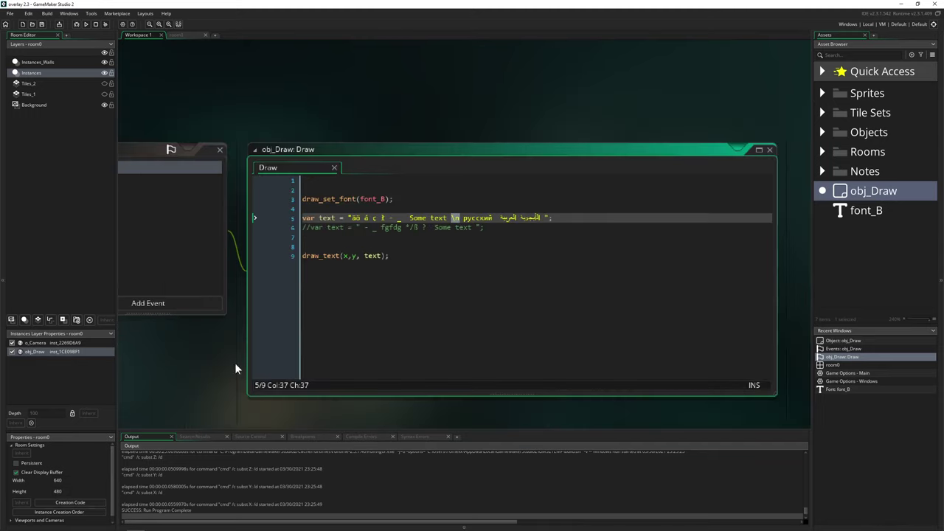
# - Open the font_B editor, hide the build output, and widen the asset list
pyautogui.doubleClick(844, 214)
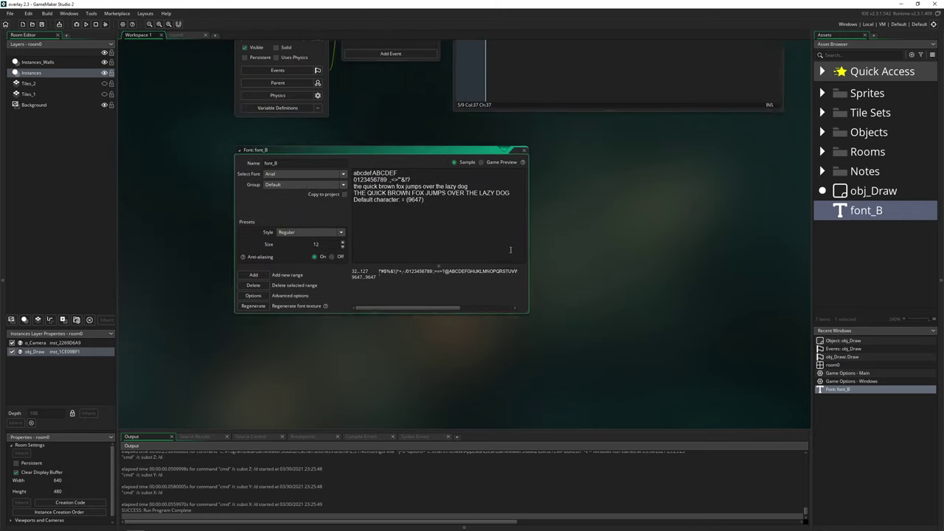
pyautogui.keyDown('ctrl'); pyautogui.scroll(1, 374, 154); pyautogui.keyUp('ctrl')
pyautogui.scroll(-1, 370, 214)
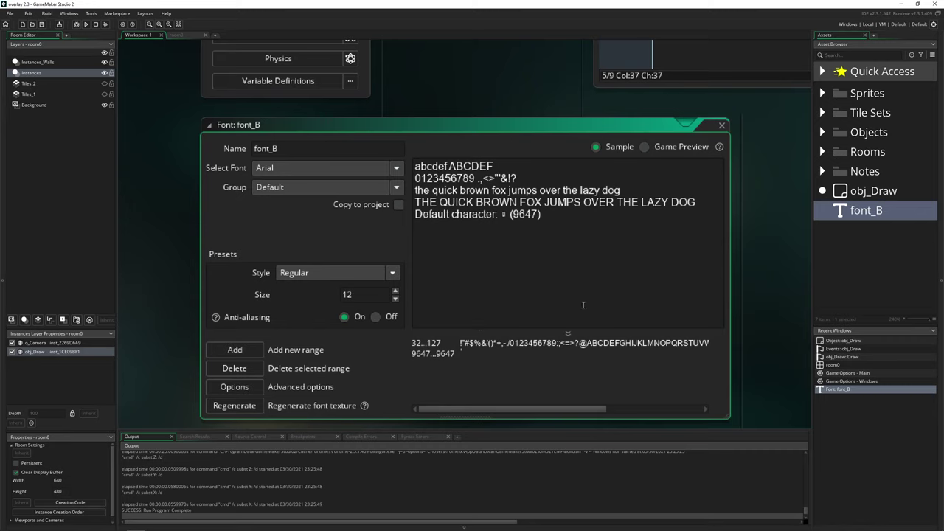
pyautogui.click(758, 433)
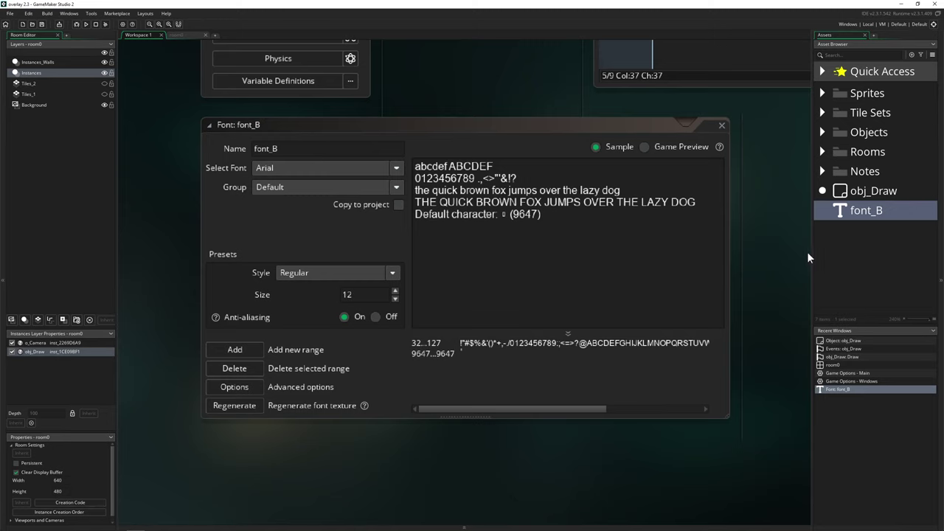
pyautogui.moveTo(809, 256); pyautogui.dragTo(864, 251)
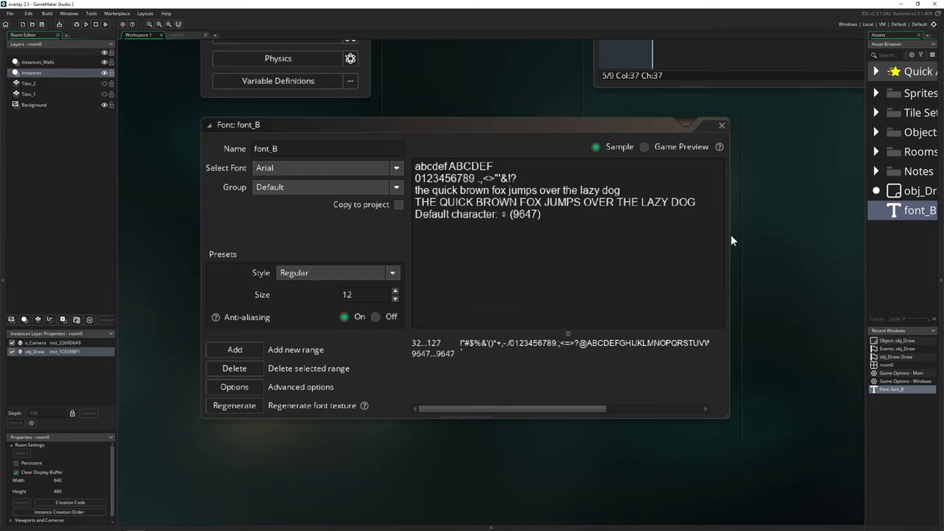
pyautogui.moveTo(730, 236); pyautogui.dragTo(784, 233)
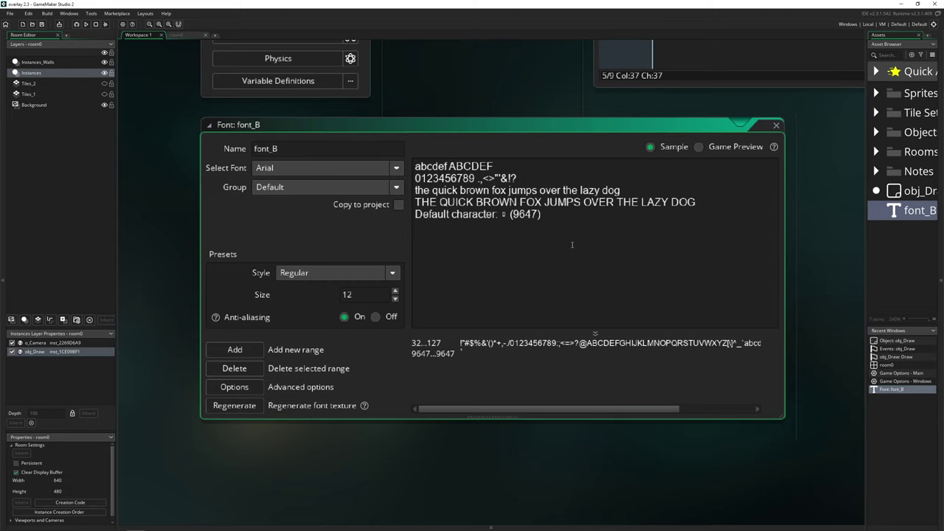
# - Check the Select Font list, keeping Arial Regular 12, and reposition the font_B editor
pyautogui.moveTo(474, 129); pyautogui.dragTo(489, 129)
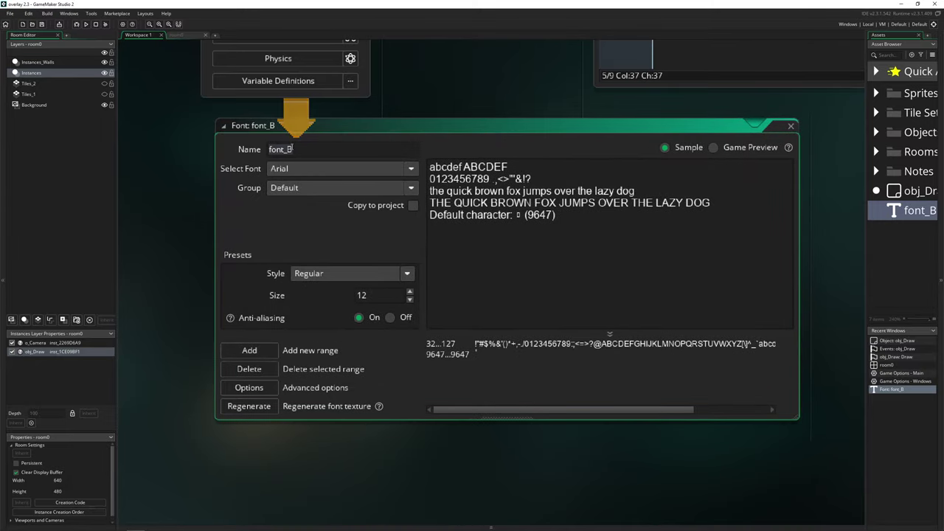
pyautogui.click(394, 167)
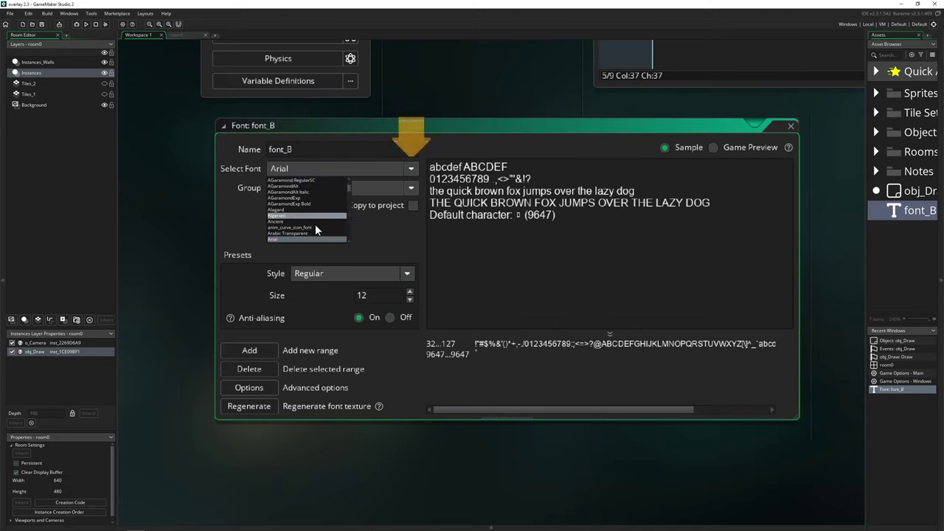
pyautogui.click(419, 158)
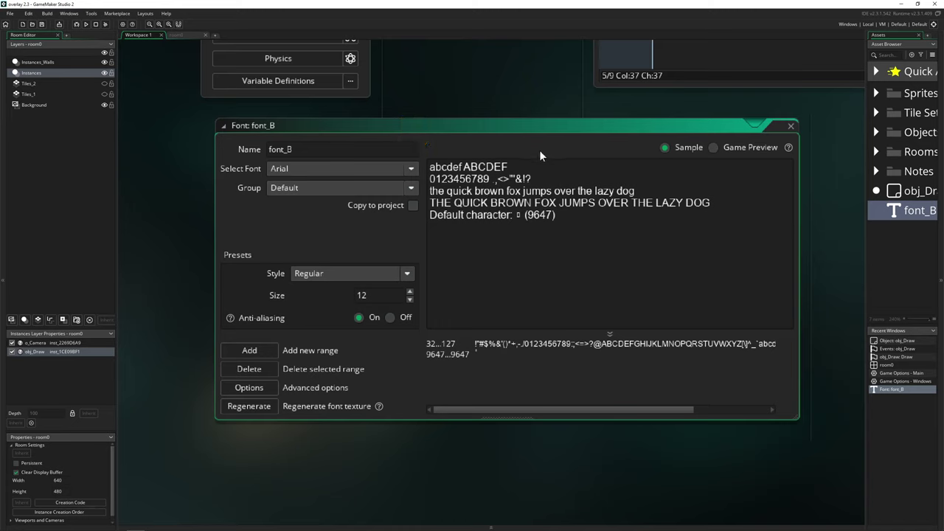
pyautogui.click(411, 169)
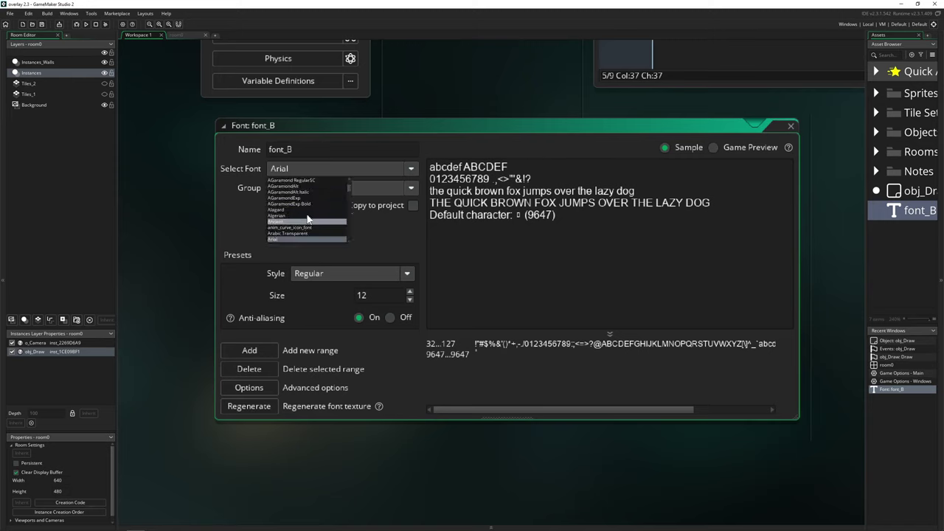
pyautogui.click(427, 161)
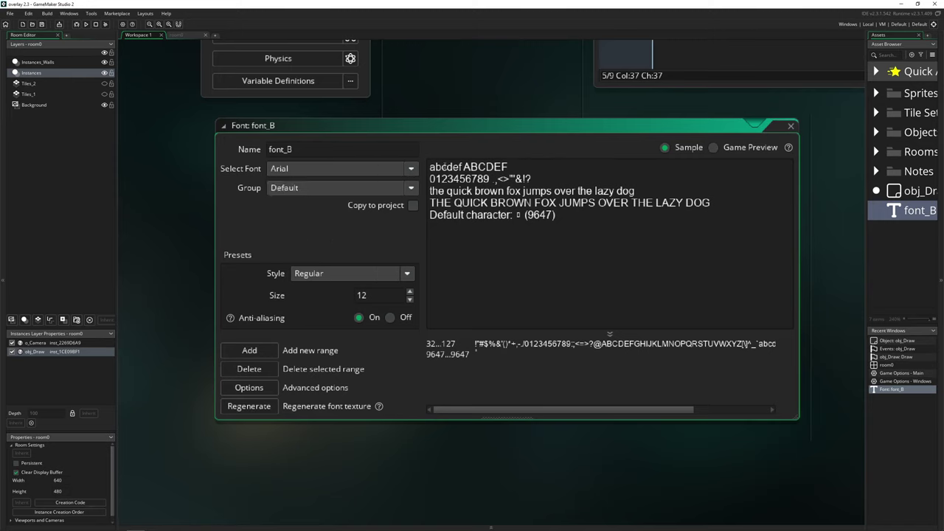
pyautogui.moveTo(543, 132)
pyautogui.mouseDown()
pyautogui.moveTo(538, 155)
pyautogui.moveTo(536, 138)
pyautogui.mouseUp()
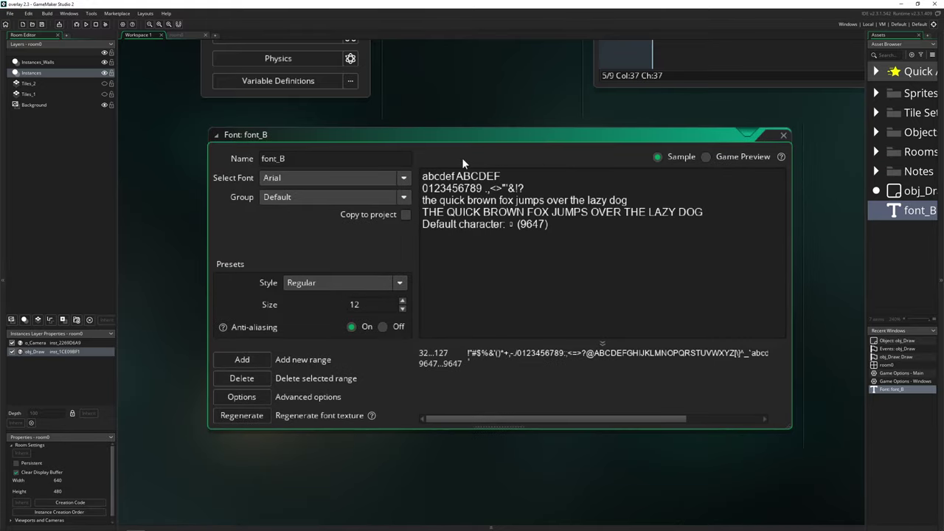
pyautogui.moveTo(480, 142); pyautogui.dragTo(484, 145)
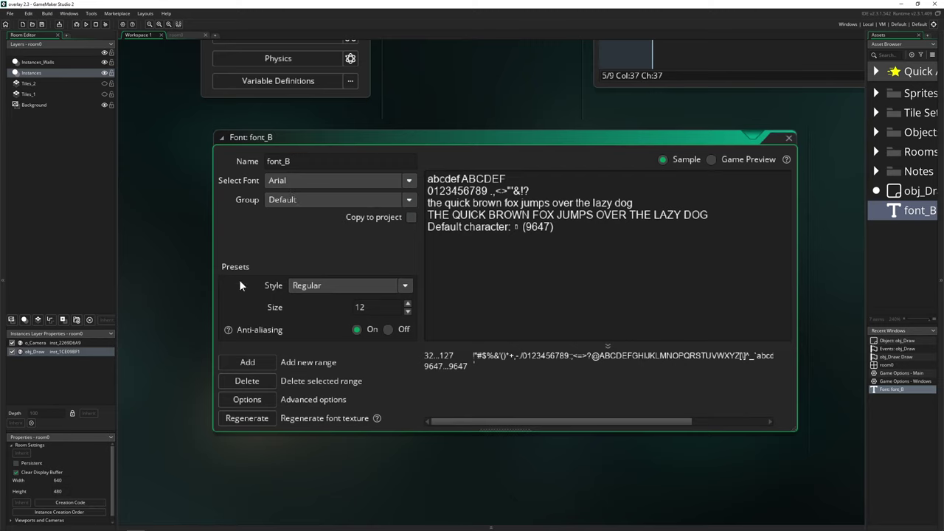
pyautogui.moveTo(365, 218)
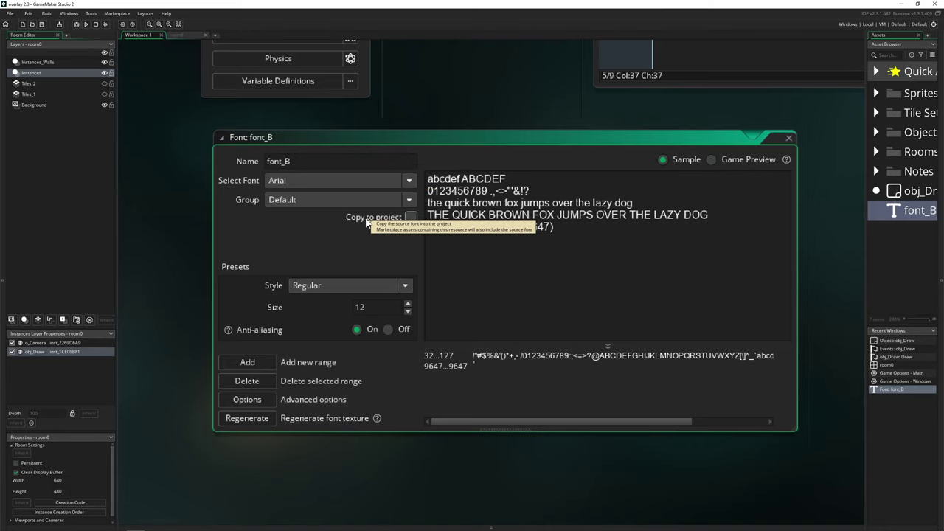
pyautogui.moveTo(368, 137); pyautogui.dragTo(338, 135)
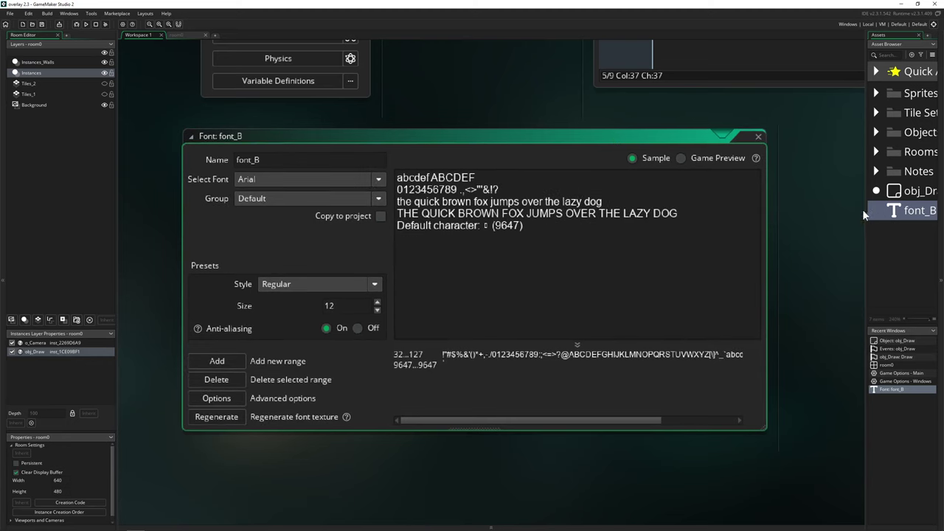
# - Check the current build target and open the main Game Options
pyautogui.click(862, 210)
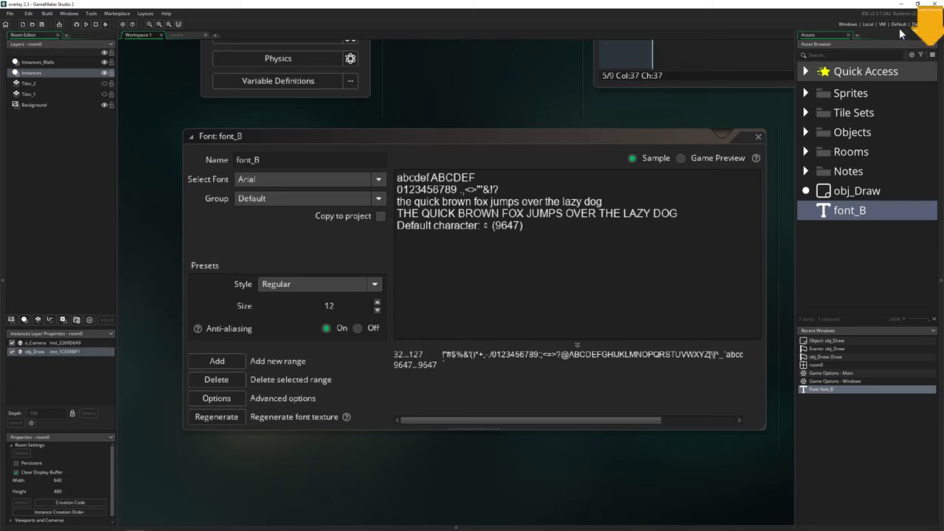
pyautogui.click(851, 27)
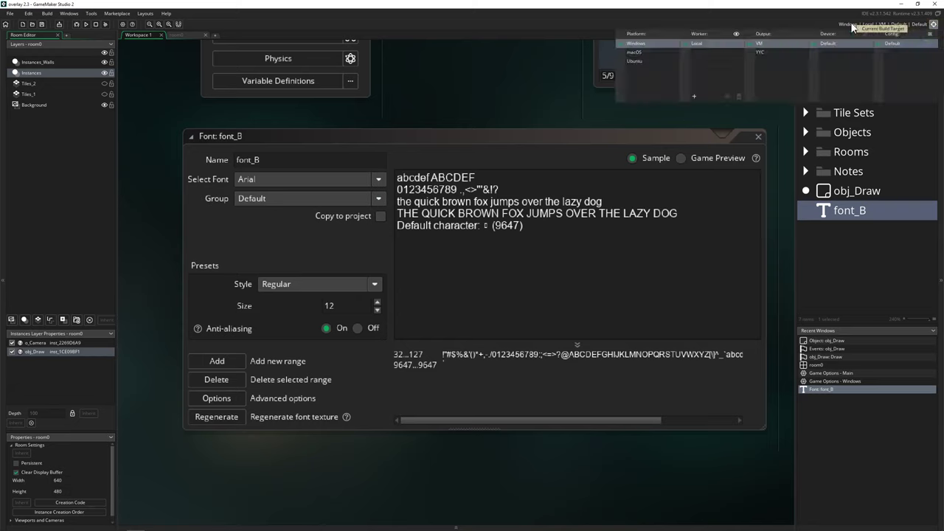
pyautogui.click(932, 55)
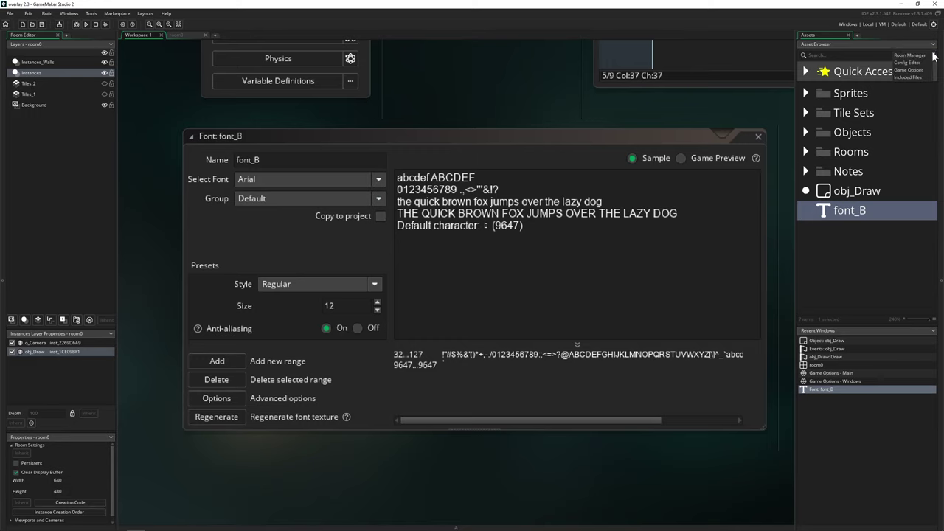
pyautogui.click(911, 71)
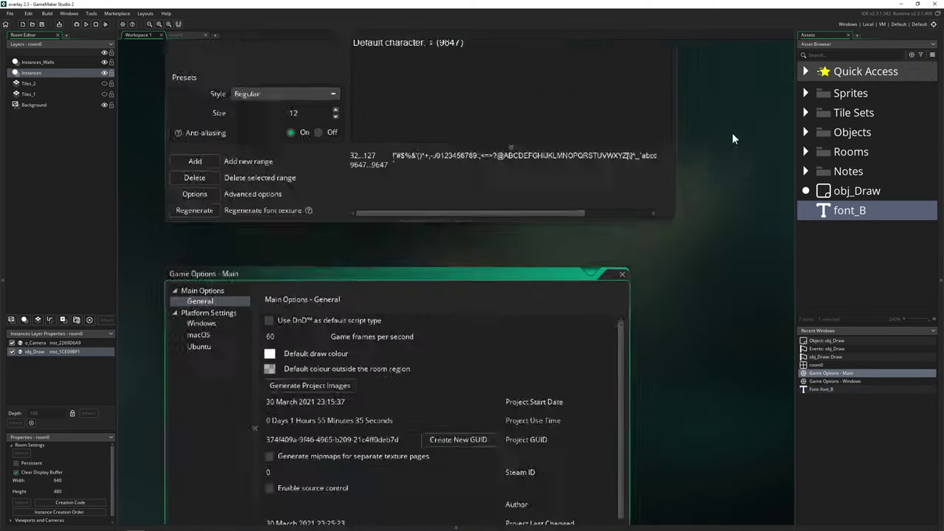
# - In the Windows Graphics options, preview the 2048x2048 texture page
pyautogui.click(145, 205)
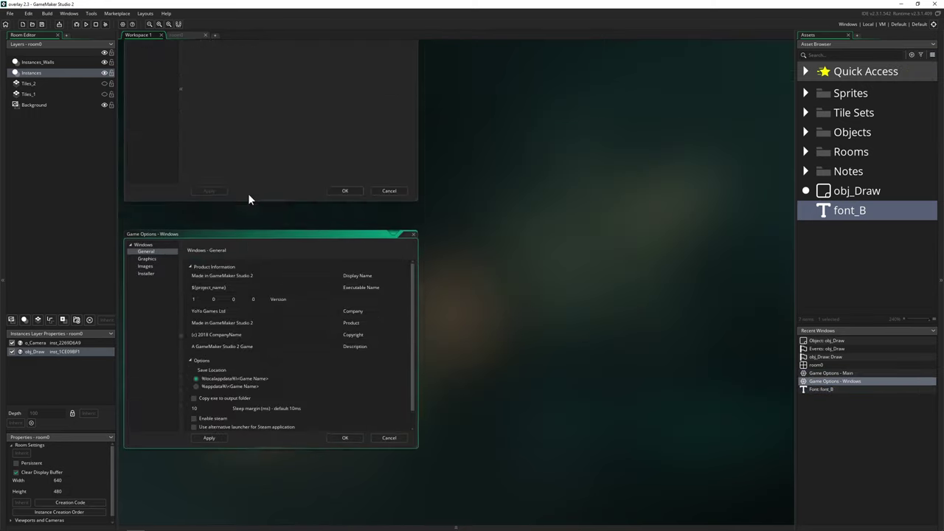
pyautogui.moveTo(315, 172); pyautogui.dragTo(432, 166)
pyautogui.scroll(3, 211, 182)
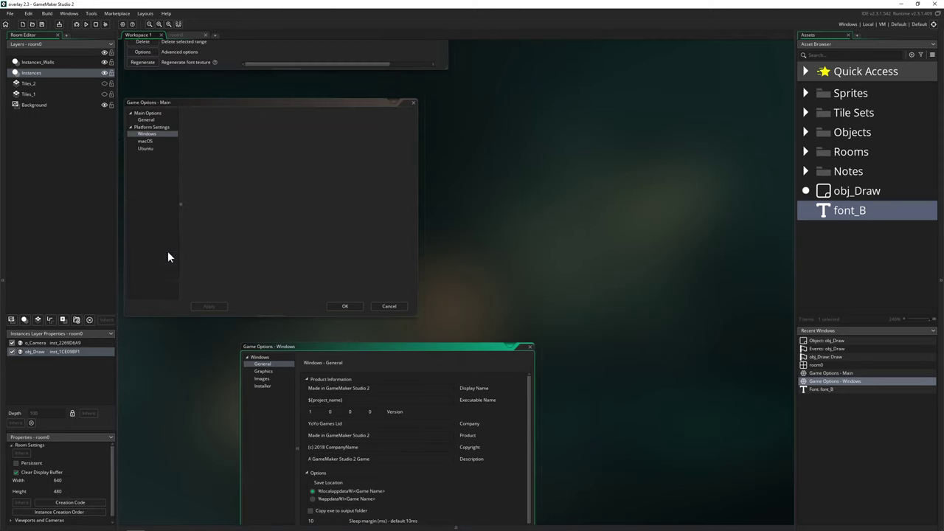
pyautogui.scroll(-4, 373, 277)
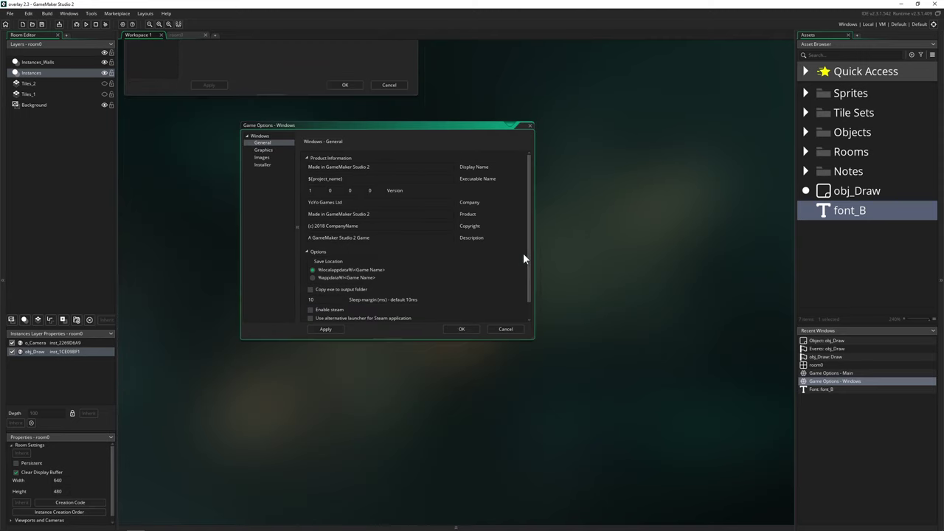
pyautogui.click(265, 150)
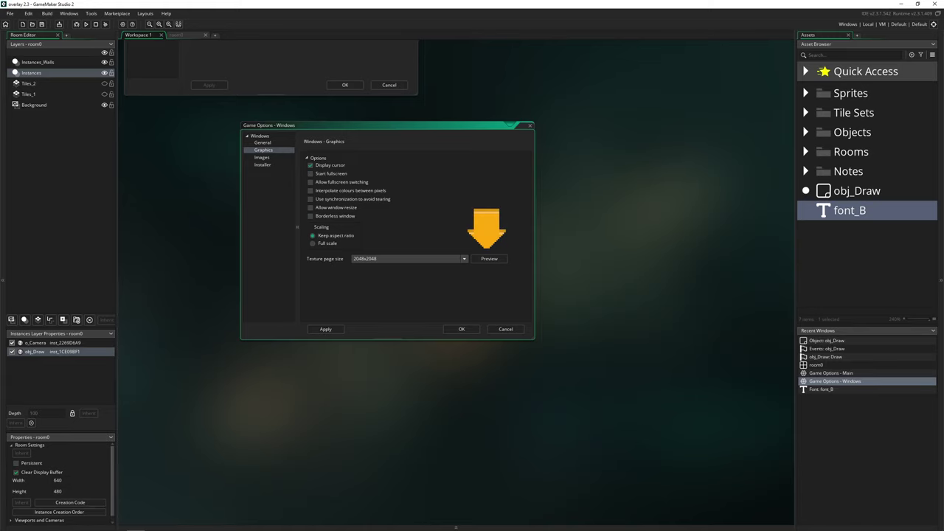
pyautogui.click(488, 258)
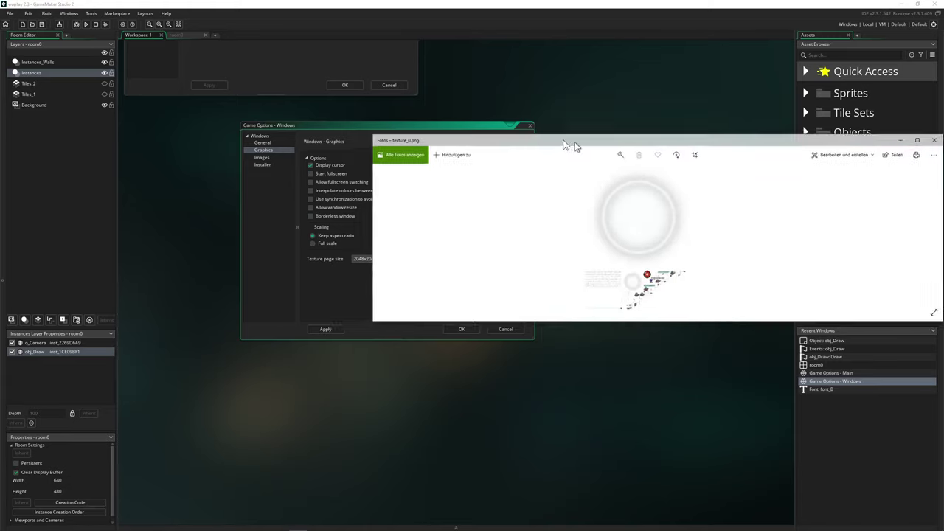
# - Maximize the Photos viewer and zoom in and out on texture_0.png
pyautogui.moveTo(568, 145); pyautogui.dragTo(369, 123)
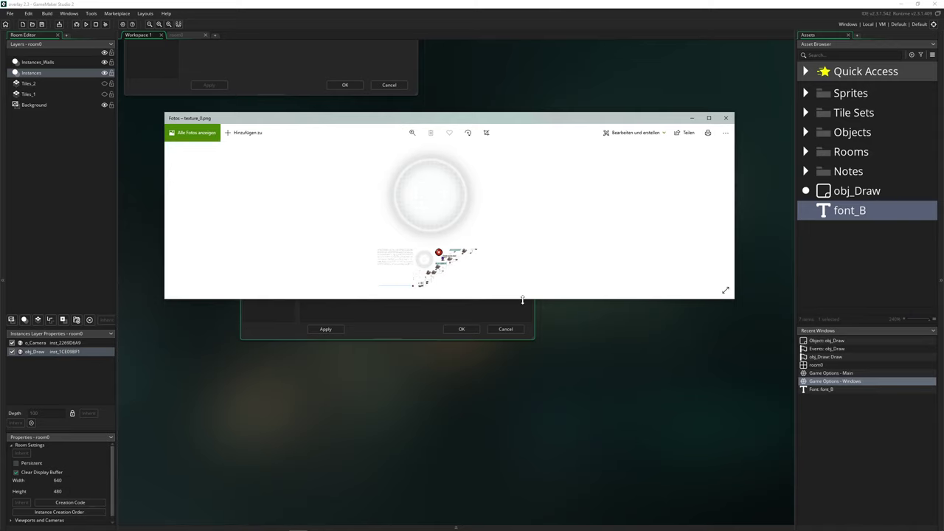
pyautogui.moveTo(522, 300); pyautogui.dragTo(527, 431)
pyautogui.click(709, 118)
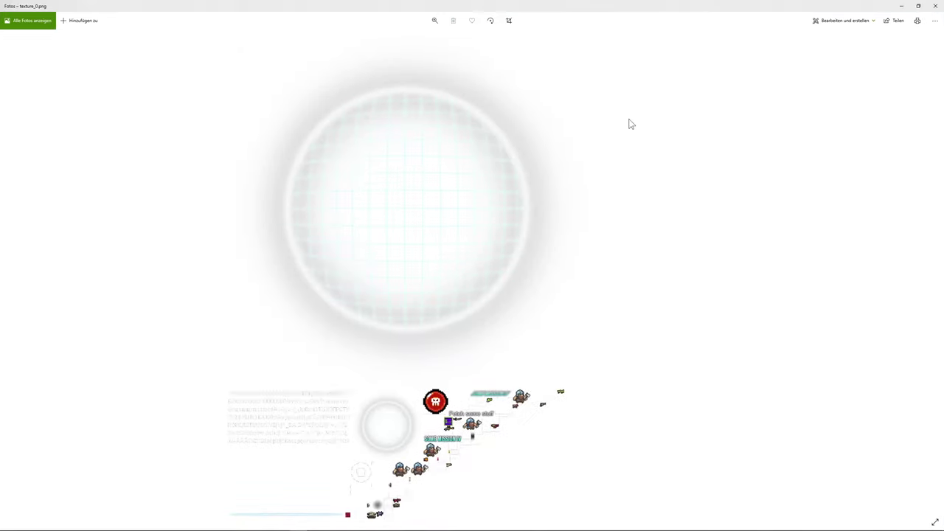
pyautogui.keyDown('ctrl'); pyautogui.scroll(5, 259, 407); pyautogui.keyUp('ctrl')
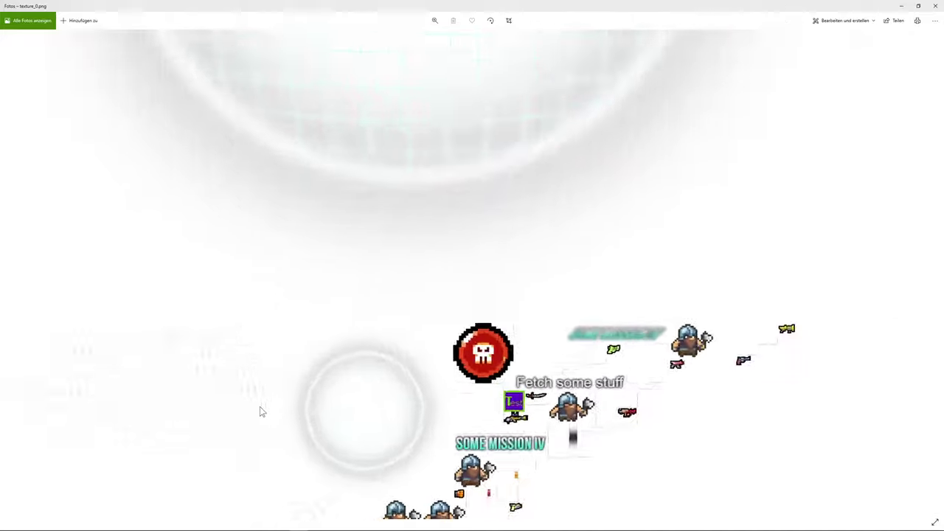
pyautogui.keyDown('ctrl'); pyautogui.scroll(2, 333, 379); pyautogui.keyUp('ctrl')
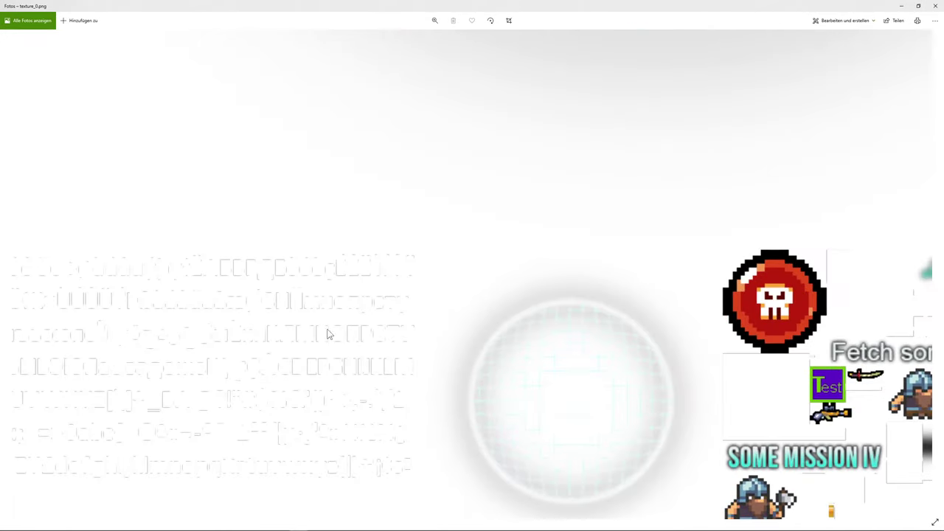
pyautogui.keyDown('ctrl'); pyautogui.scroll(3, 283, 361); pyautogui.keyUp('ctrl')
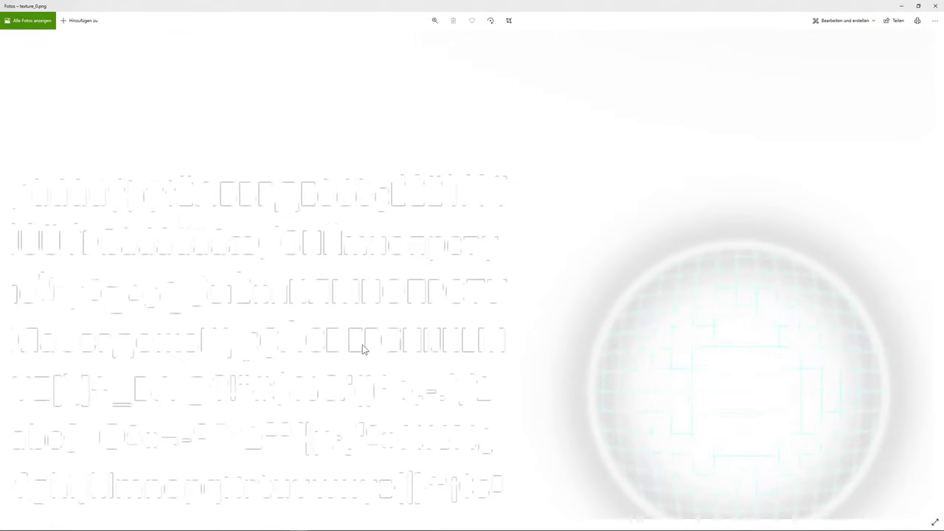
pyautogui.doubleClick(362, 345)
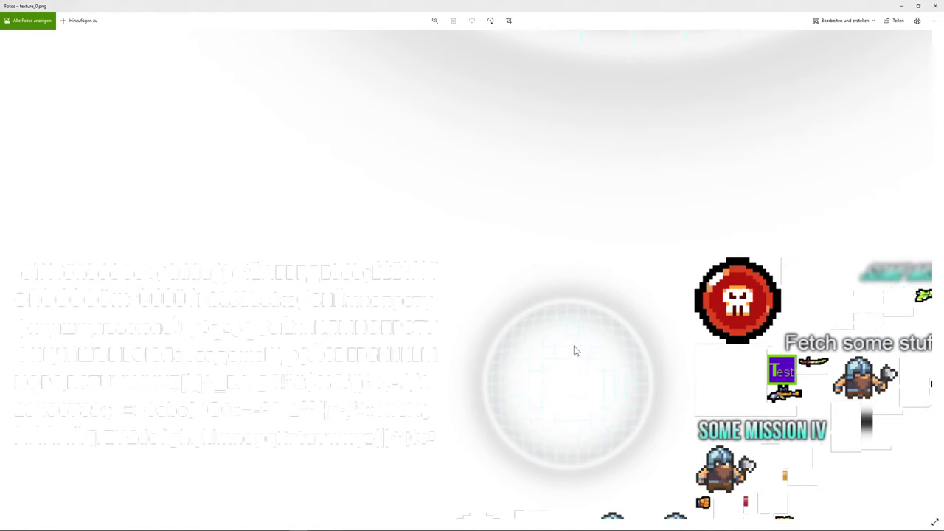
# - Zoom and pan across the texture's font glyph rows and sprites, then close Photos
pyautogui.scroll(-2, 575, 350)
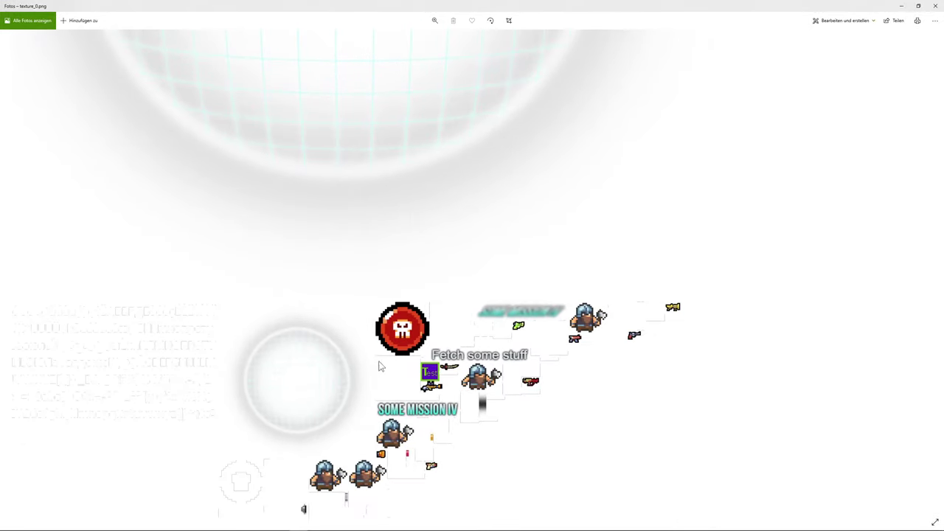
pyautogui.scroll(2, 325, 390)
pyautogui.scroll(2, 375, 354)
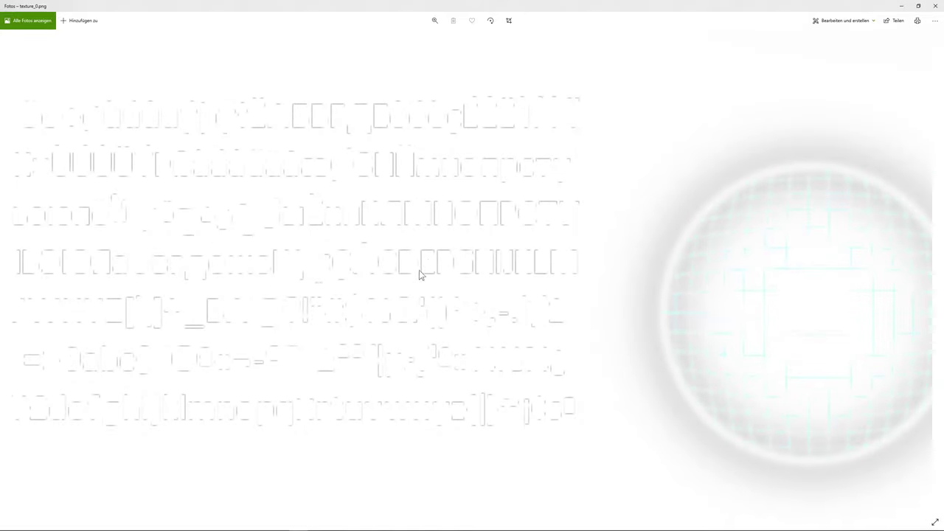
pyautogui.scroll(-1, 379, 295)
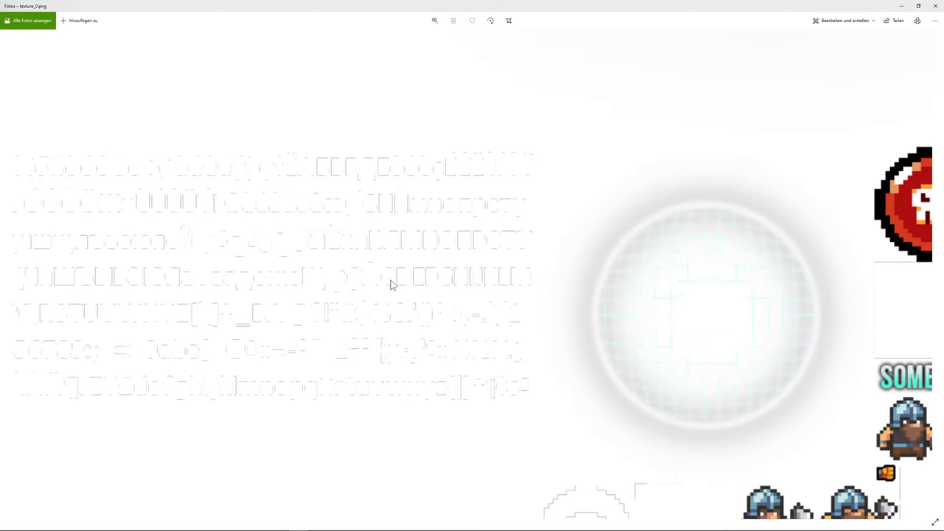
pyautogui.moveTo(391, 285); pyautogui.dragTo(515, 317)
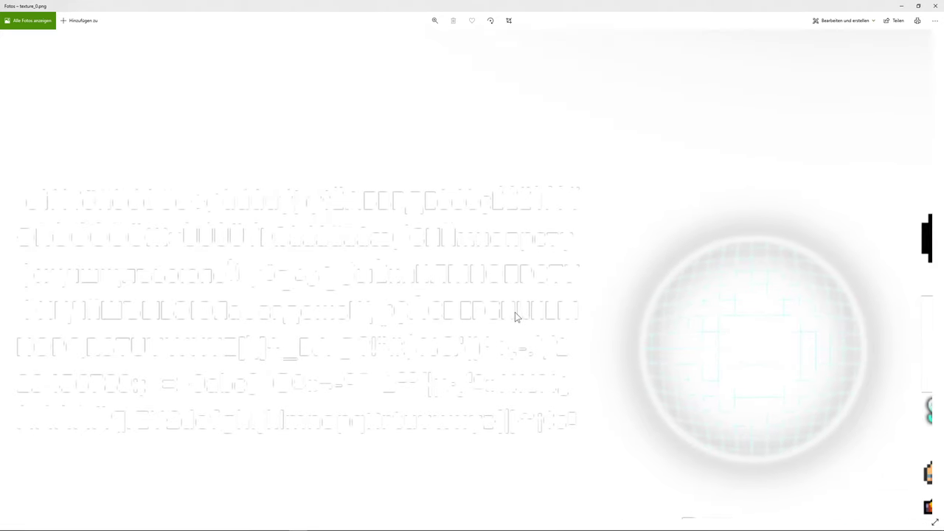
pyautogui.scroll(-3, 450, 259)
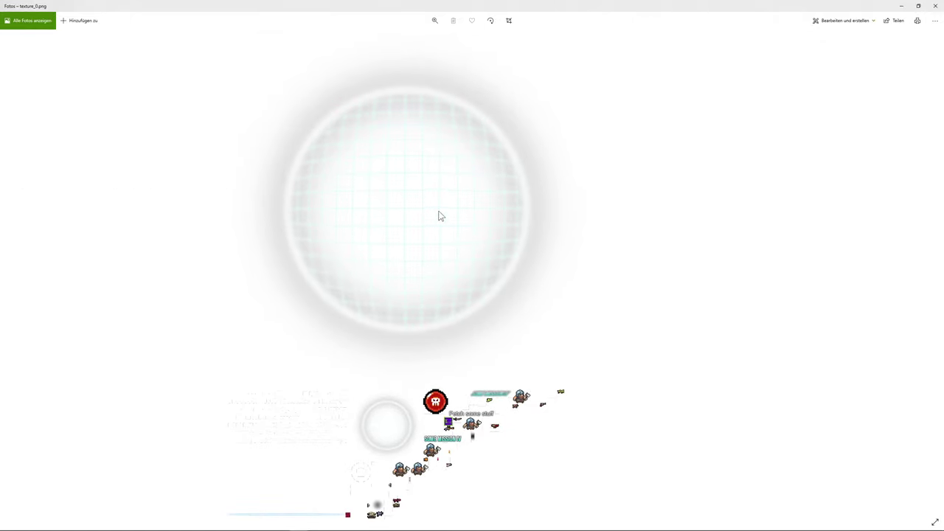
pyautogui.scroll(4, 387, 156)
pyautogui.scroll(-4, 361, 173)
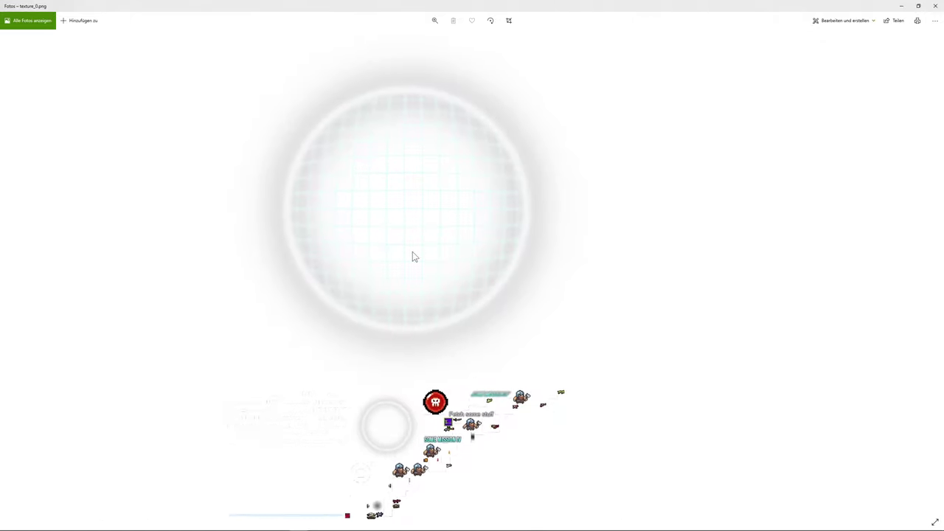
pyautogui.scroll(5, 436, 436)
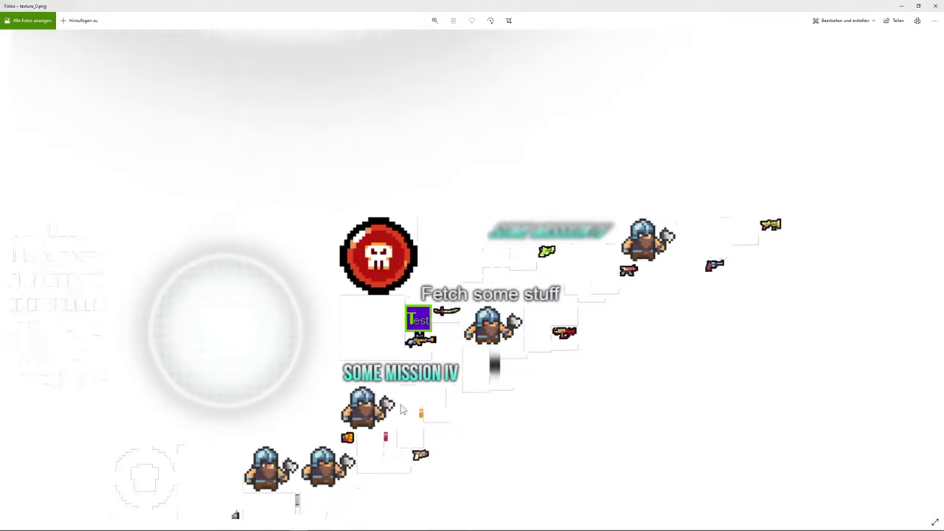
pyautogui.click(935, 6)
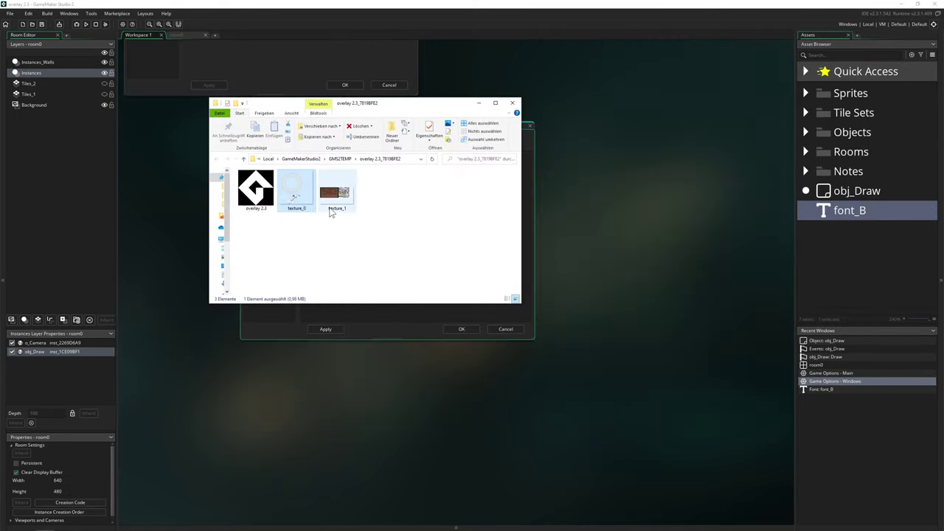
# - Open texture_1.png from the GMS2TEMP folder in Photos to view its tileset and sprites
pyautogui.click(340, 194)
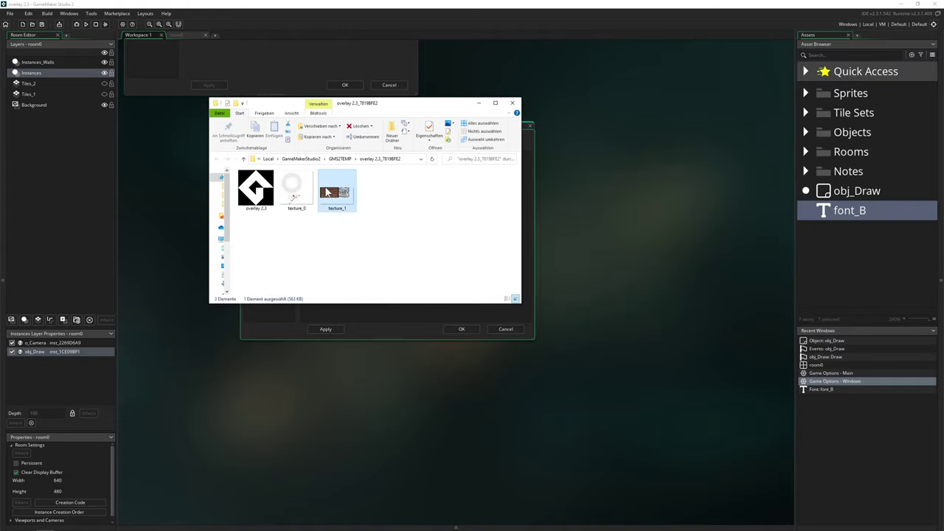
pyautogui.doubleClick(339, 194)
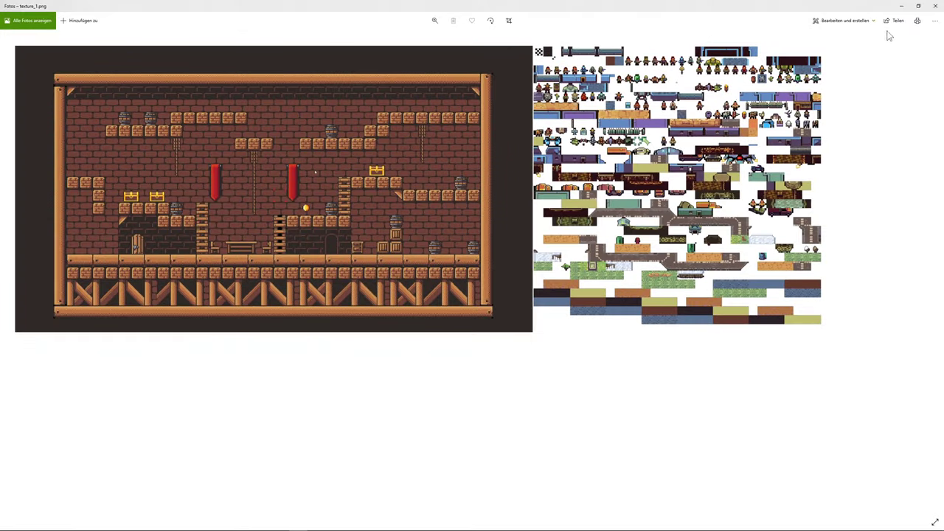
# - Close Photos, the texture folder, and the Windows and Main game options windows
pyautogui.click(935, 6)
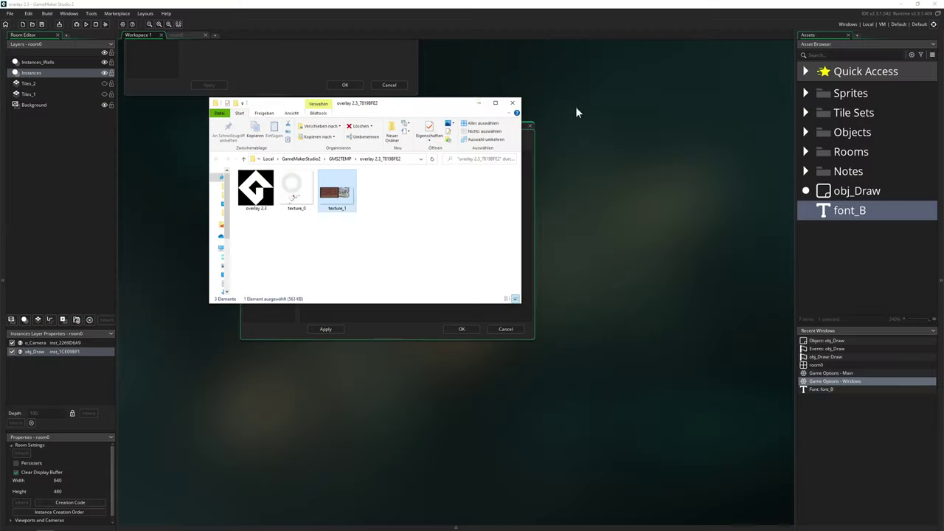
pyautogui.press('Escape')
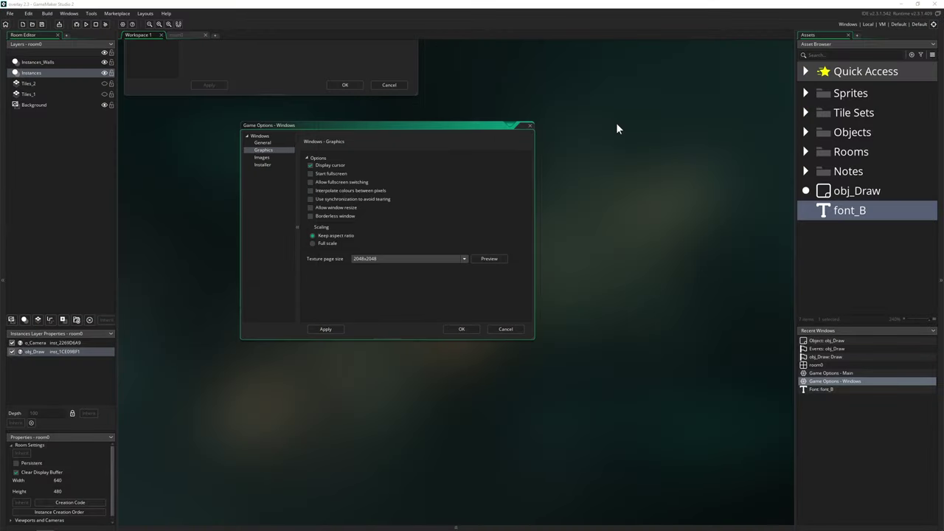
pyautogui.click(531, 126)
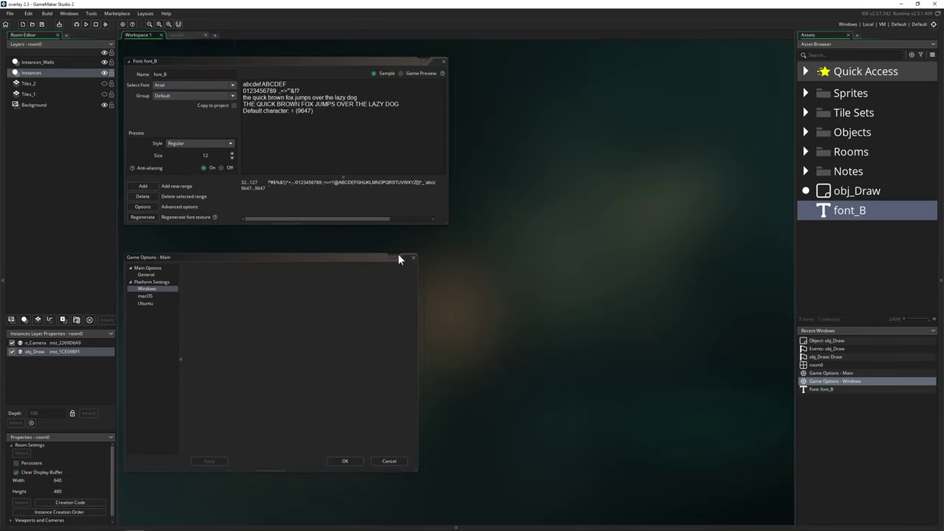
pyautogui.click(414, 259)
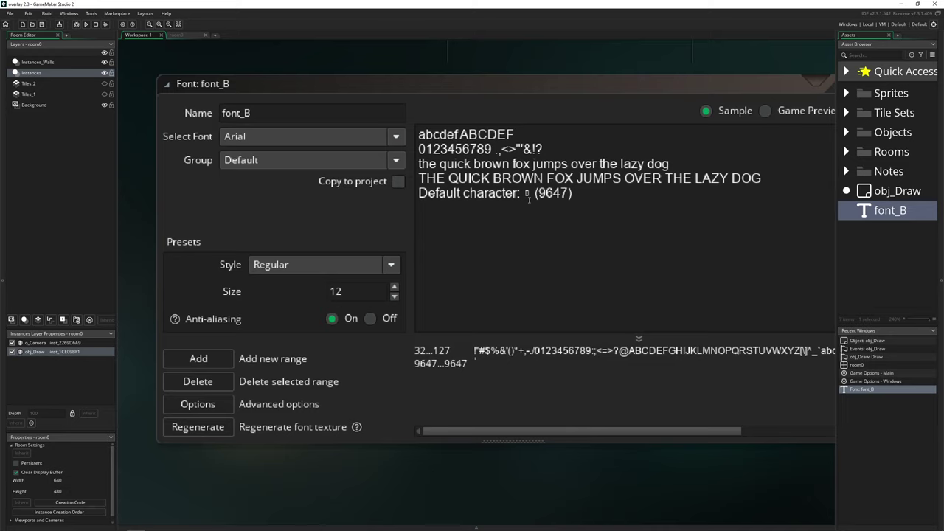
# - Nudge the font_B editor up and left and narrow the Asset Browser to widen the workspace
pyautogui.click(580, 194)
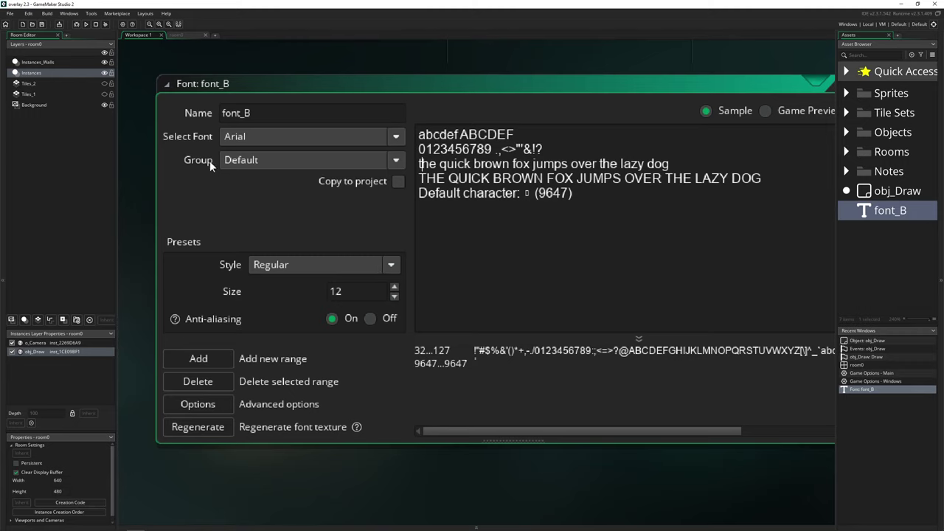
pyautogui.moveTo(551, 85); pyautogui.dragTo(536, 74)
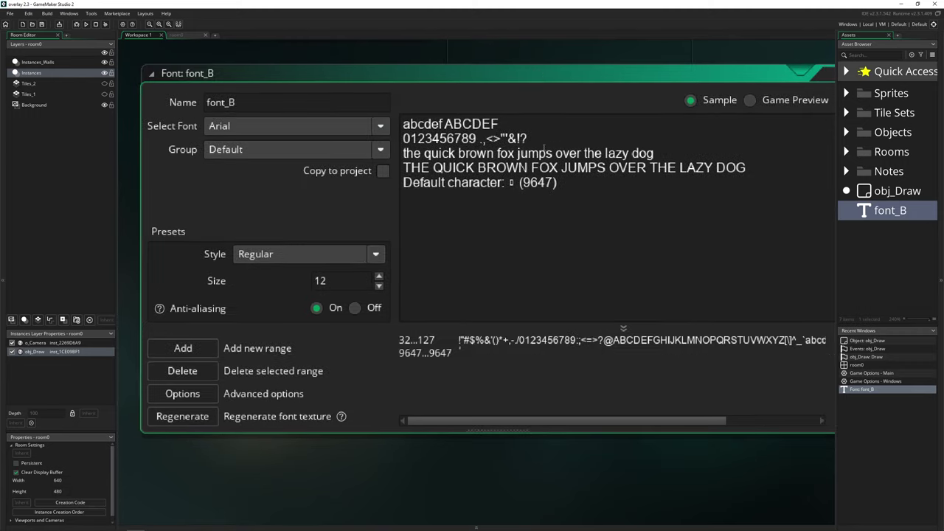
pyautogui.moveTo(837, 61); pyautogui.dragTo(885, 62)
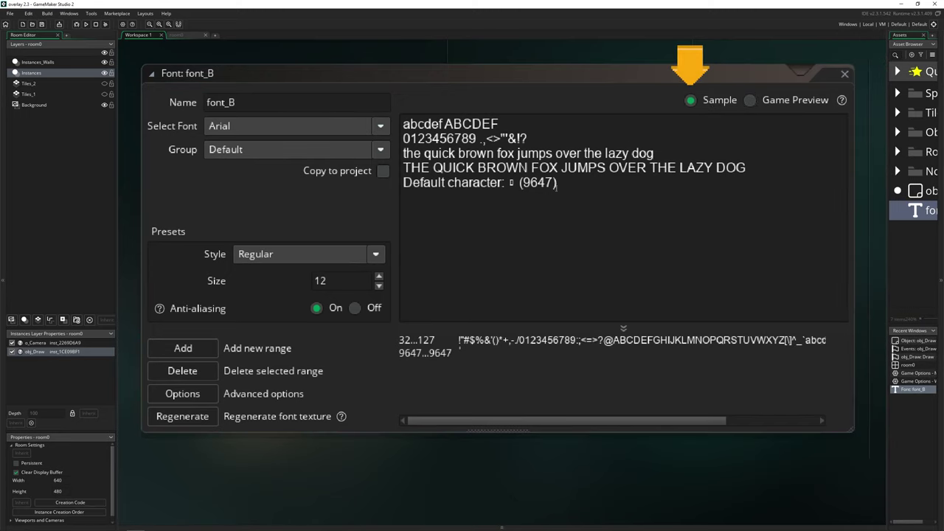
# - Append a new sample text line reading 'dssdffd ä a á' after (9647)
pyautogui.click(576, 182)
pyautogui.press('Return')
pyautogui.press('Return')
pyautogui.write('dssdffd')
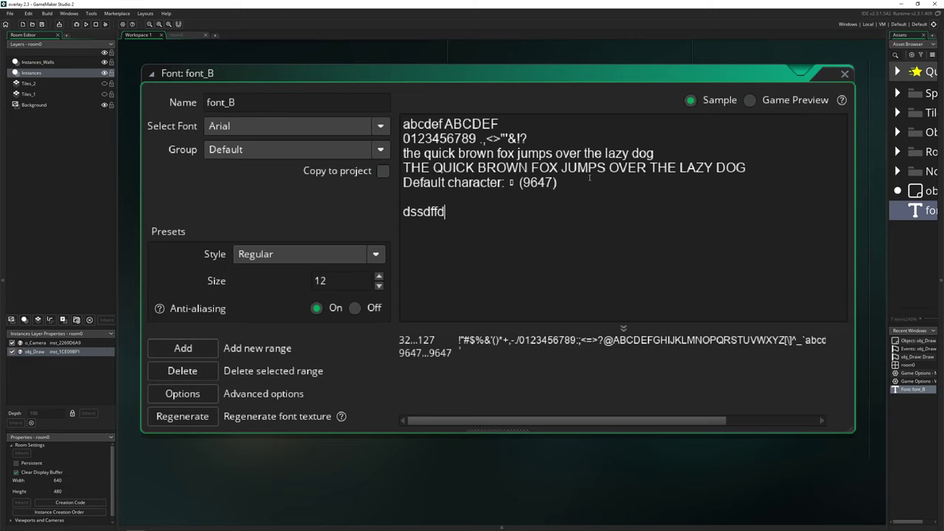
pyautogui.write(' ä a á')
# - Set font_B's size to 14 and check the test line in the sample preview
pyautogui.click(486, 225)
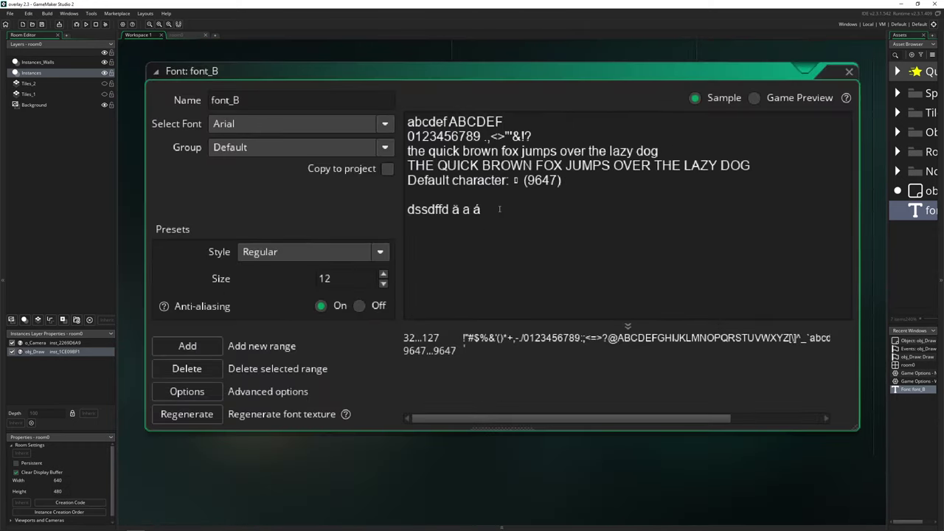
pyautogui.moveTo(494, 210); pyautogui.dragTo(394, 210)
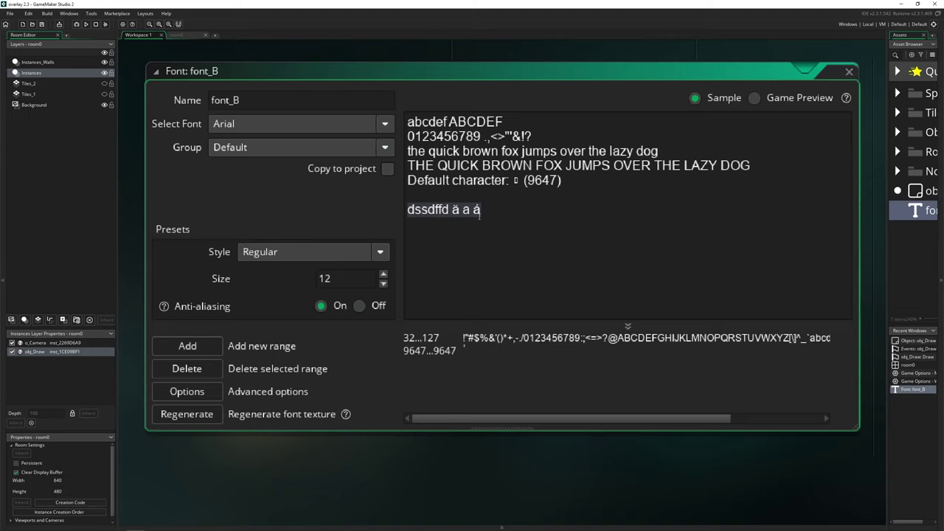
pyautogui.click(383, 274)
pyautogui.click(383, 273)
pyautogui.click(383, 273)
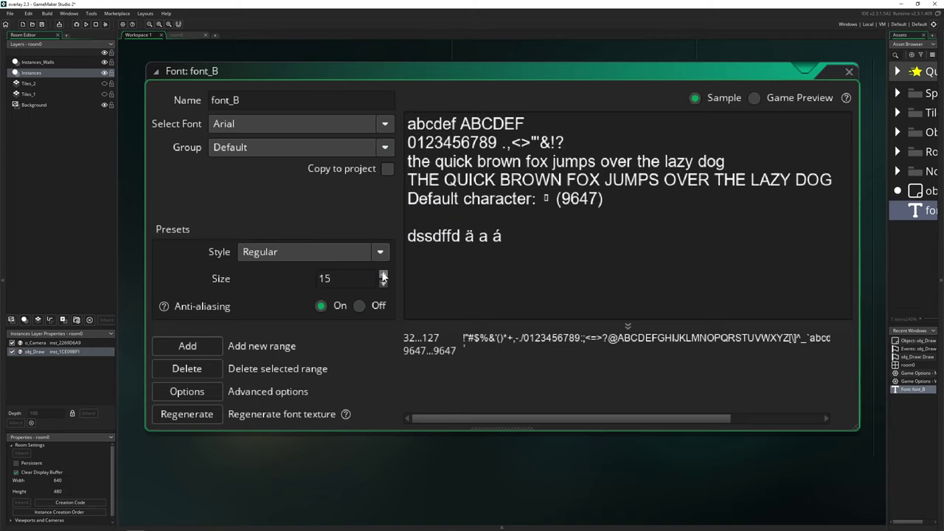
pyautogui.click(382, 274)
pyautogui.click(383, 273)
pyautogui.click(382, 274)
pyautogui.click(383, 283)
pyautogui.click(383, 284)
pyautogui.click(383, 284)
pyautogui.click(382, 284)
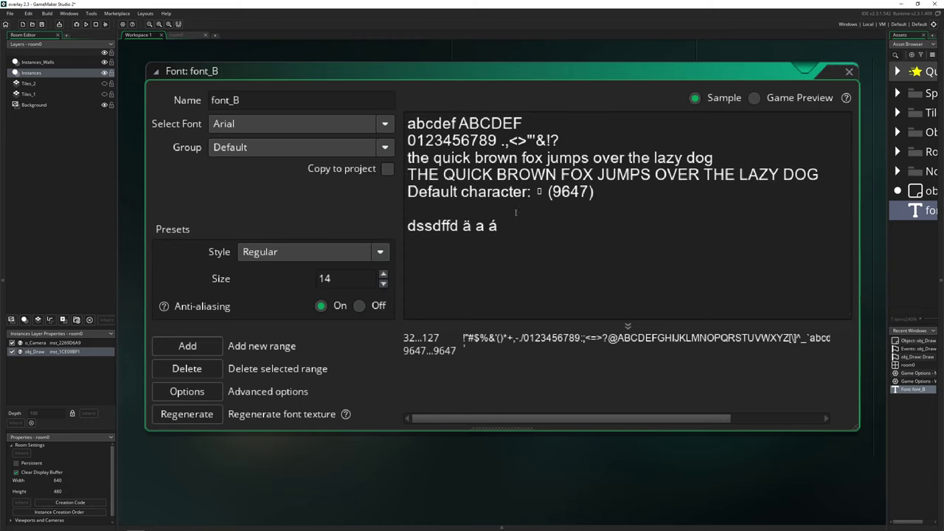
pyautogui.moveTo(505, 225); pyautogui.dragTo(407, 226)
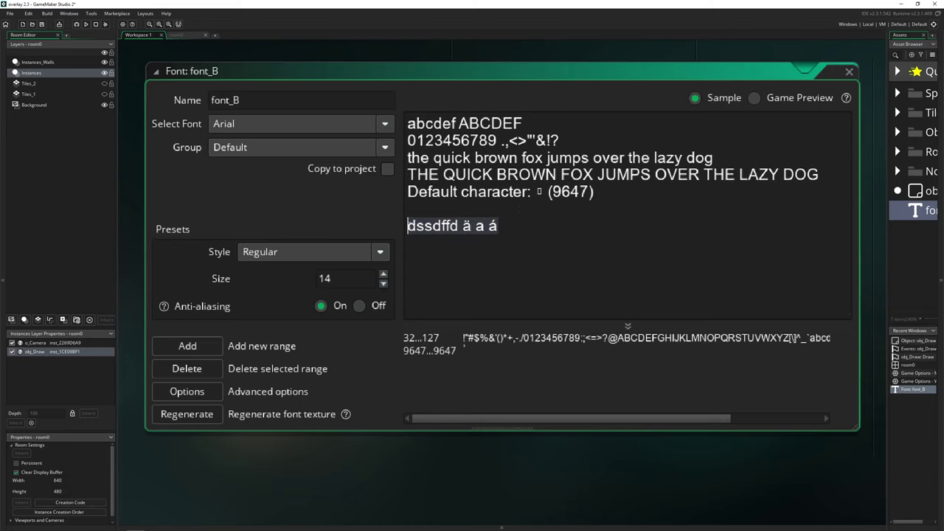
pyautogui.click(520, 230)
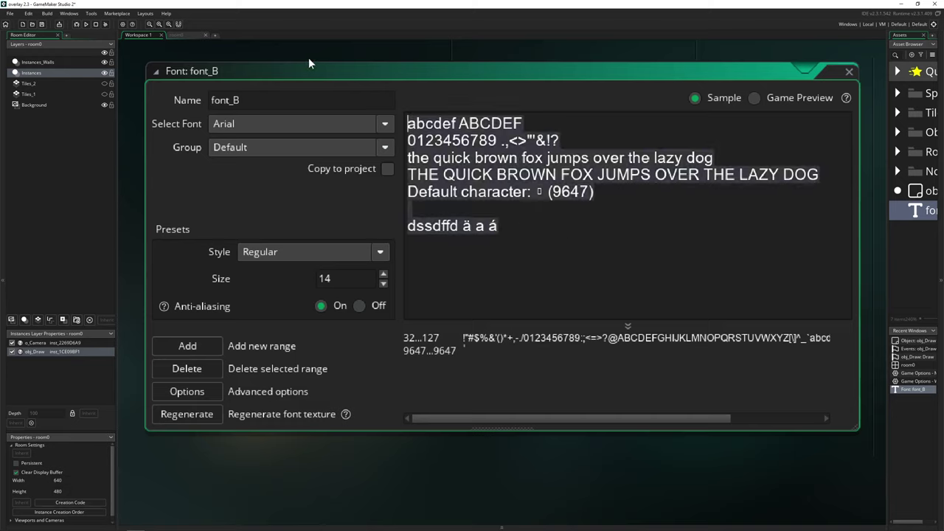
pyautogui.click(754, 99)
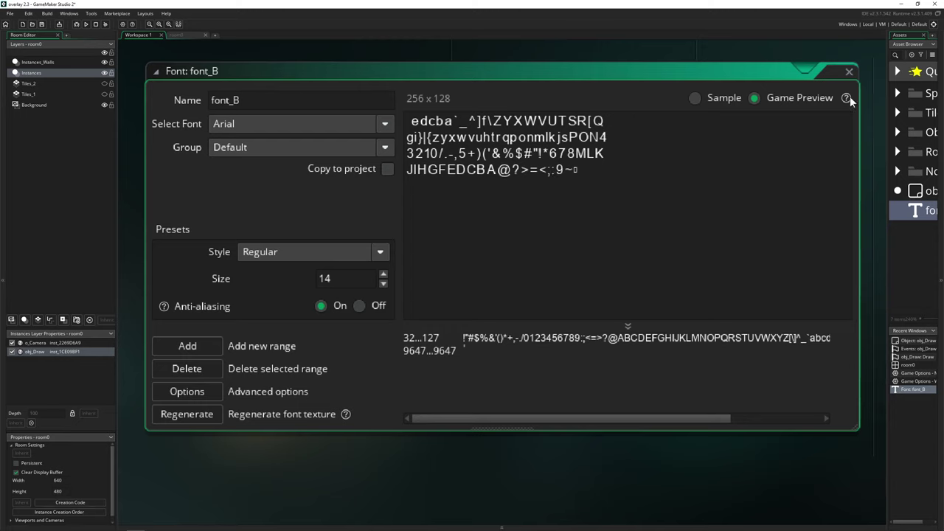
pyautogui.moveTo(848, 100)
pyautogui.click(695, 99)
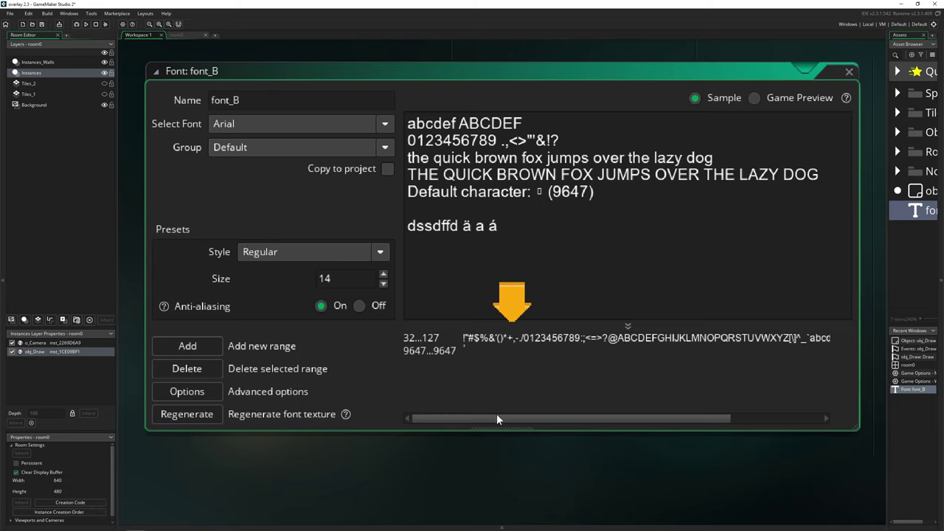
pyautogui.moveTo(499, 419); pyautogui.dragTo(619, 418)
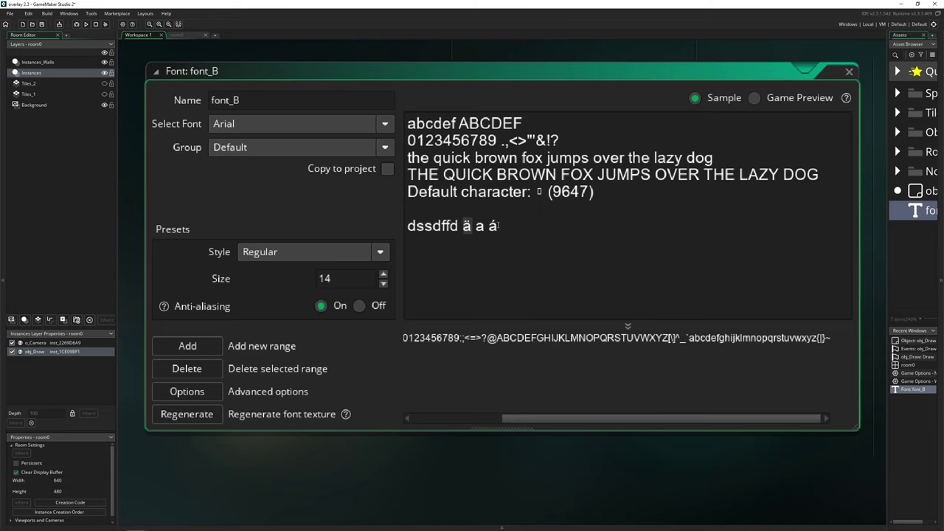
pyautogui.moveTo(597, 420); pyautogui.dragTo(476, 425)
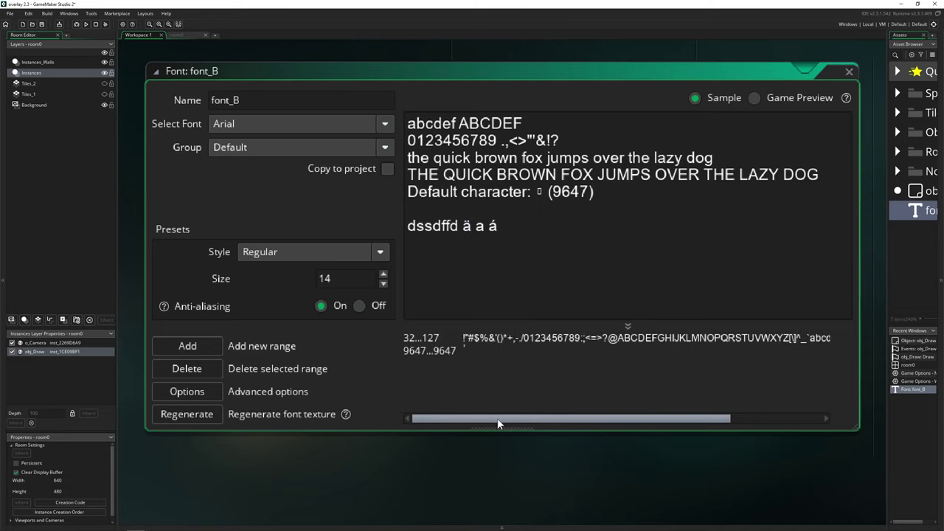
pyautogui.moveTo(552, 426)
pyautogui.mouseDown()
pyautogui.moveTo(674, 423)
pyautogui.moveTo(536, 419)
pyautogui.mouseUp()
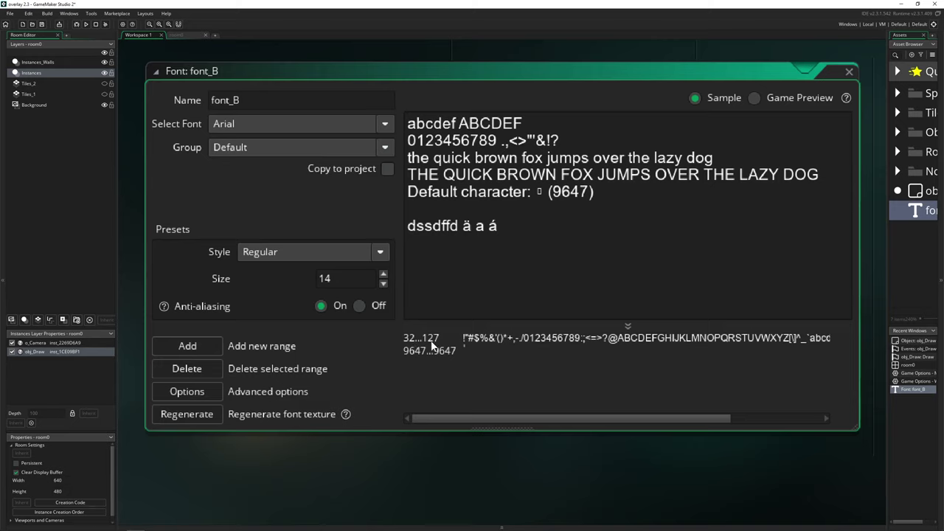
pyautogui.moveTo(469, 420)
pyautogui.mouseDown()
pyautogui.moveTo(541, 423)
pyautogui.moveTo(468, 422)
pyautogui.mouseUp()
pyautogui.moveTo(516, 419); pyautogui.dragTo(606, 419)
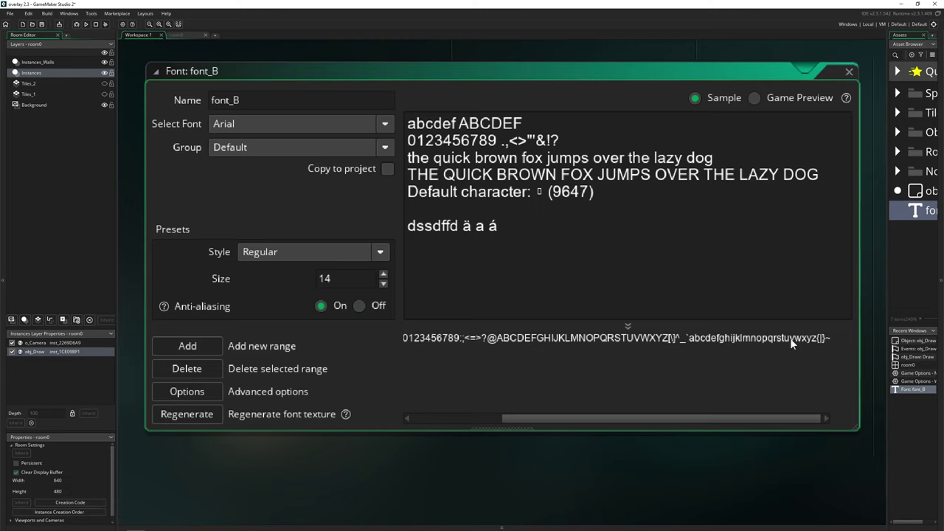
pyautogui.moveTo(759, 416); pyautogui.dragTo(527, 419)
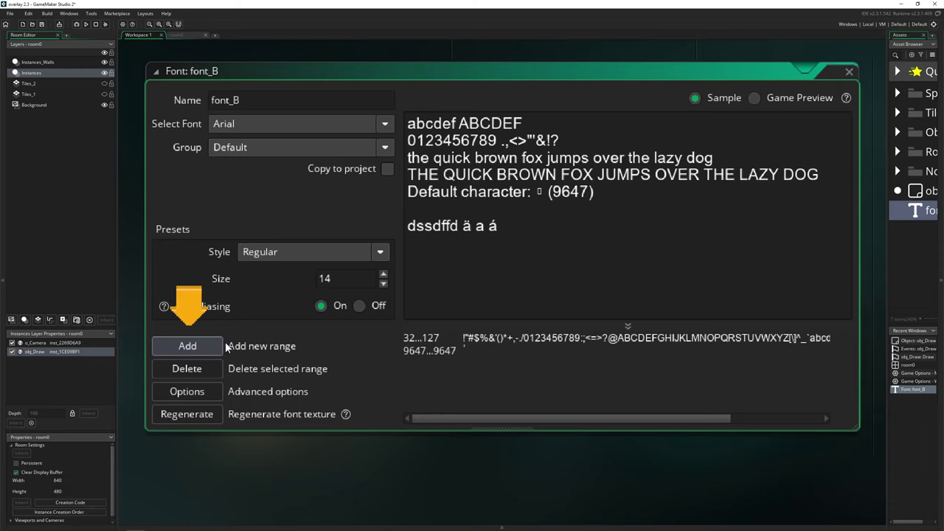
# - Start a new font_B character range and set it to ASCII 32 through 255
pyautogui.click(191, 346)
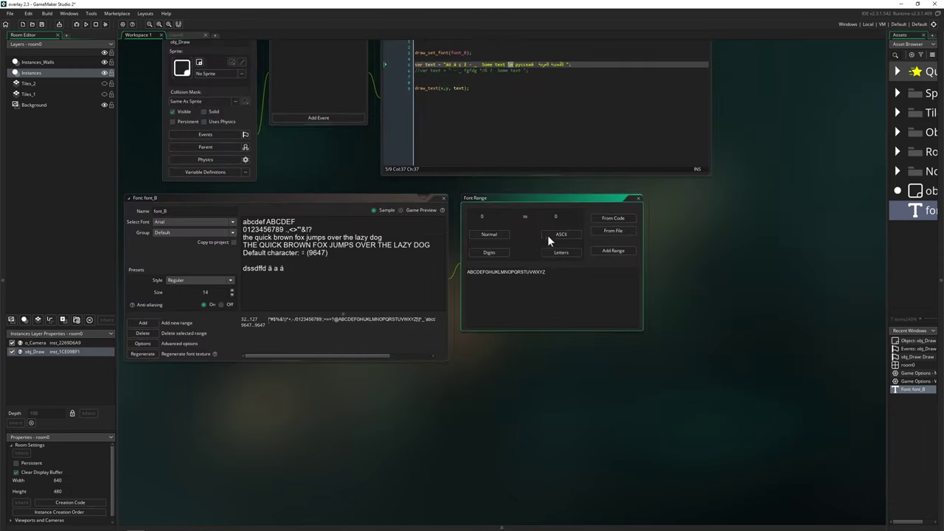
pyautogui.click(553, 237)
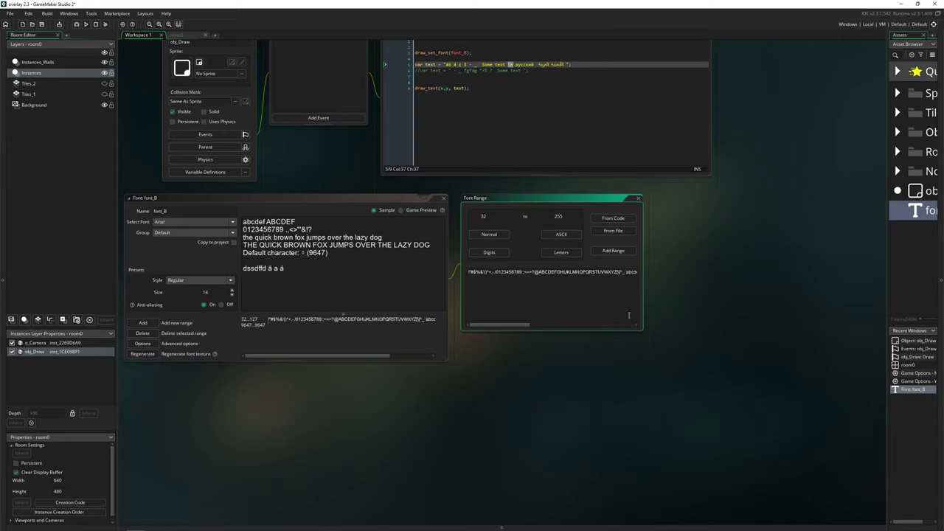
pyautogui.keyDown('ctrl'); pyautogui.scroll(3, 635, 307); pyautogui.keyUp('ctrl')
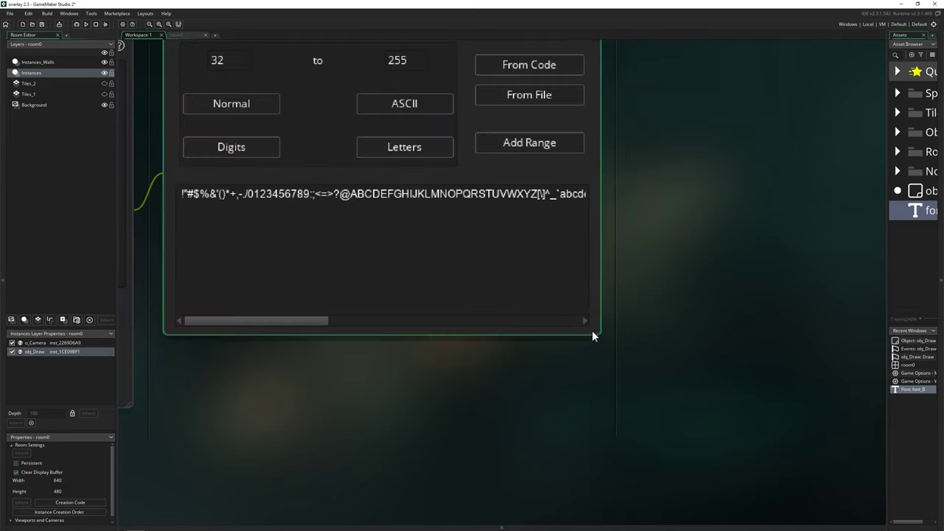
pyautogui.moveTo(300, 325); pyautogui.dragTo(405, 254)
pyautogui.scroll(3, 404, 254)
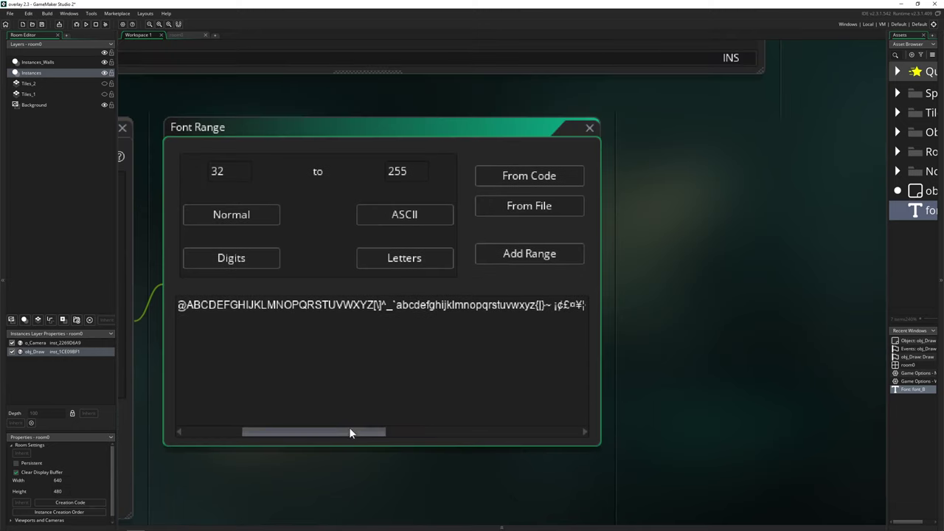
pyautogui.moveTo(355, 432); pyautogui.dragTo(566, 426)
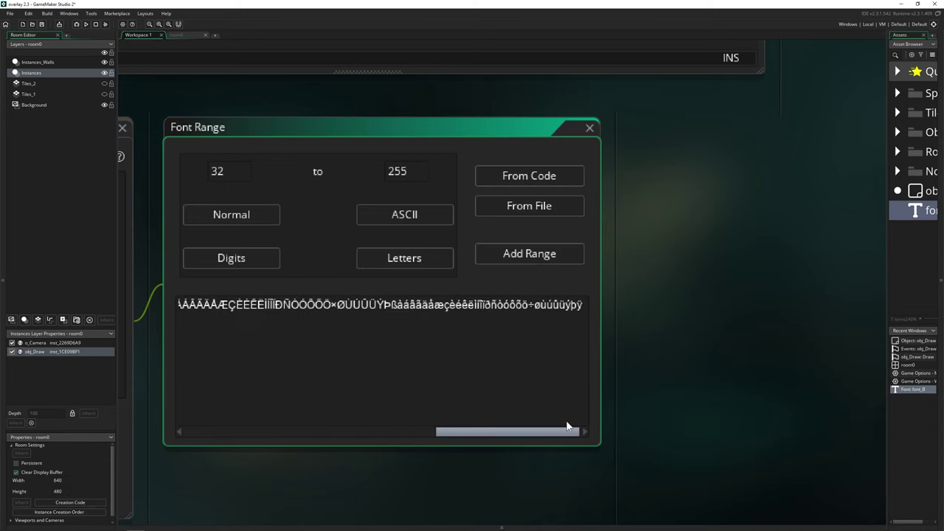
# - Scroll through the 32–255 range preview to inspect the accented characters
pyautogui.moveTo(584, 308); pyautogui.dragTo(242, 305)
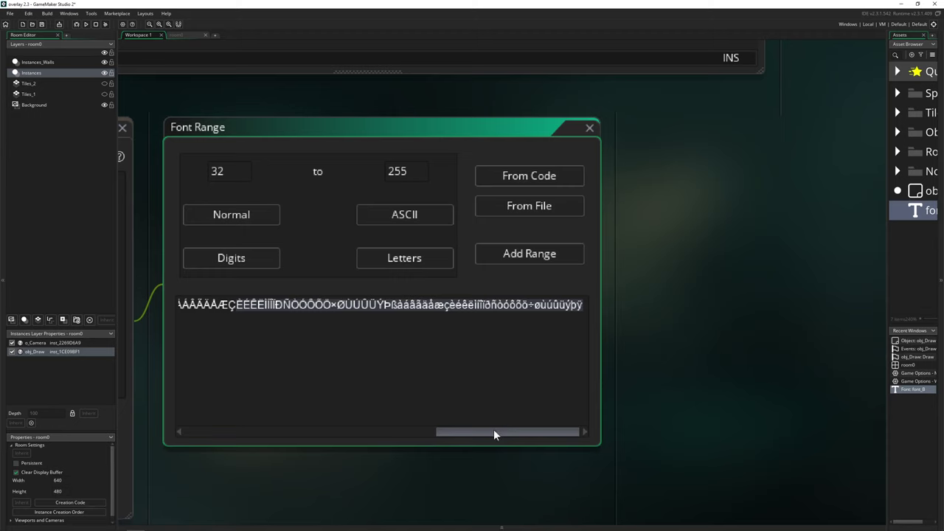
pyautogui.moveTo(494, 434); pyautogui.dragTo(379, 429)
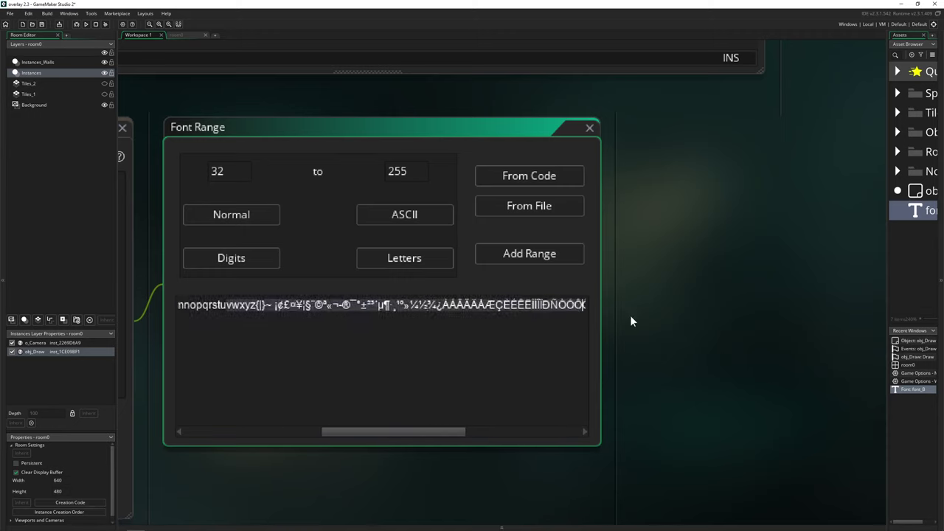
pyautogui.moveTo(529, 436); pyautogui.dragTo(238, 427)
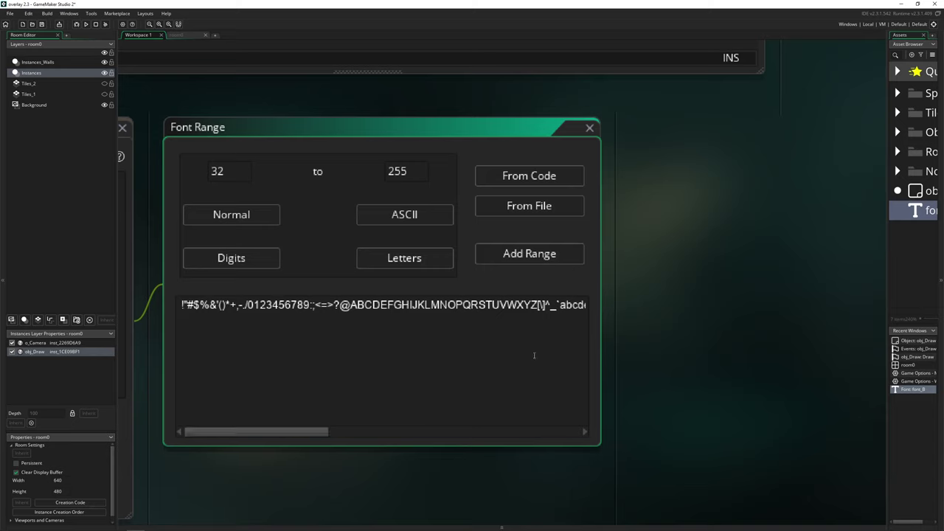
pyautogui.moveTo(312, 432); pyautogui.dragTo(581, 436)
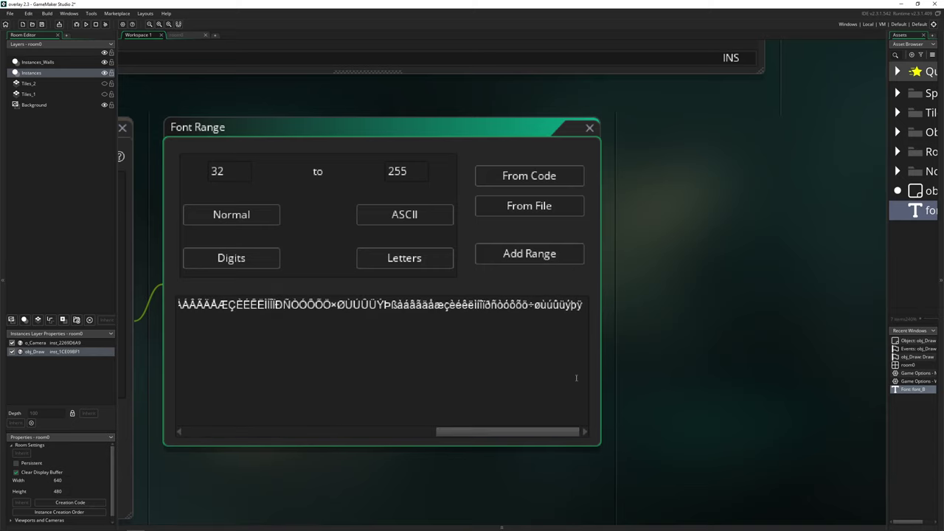
pyautogui.moveTo(460, 435); pyautogui.dragTo(214, 437)
pyautogui.hscroll(-1, 413, 491)
pyautogui.keyDown('ctrl'); pyautogui.scroll(-2, 405, 489); pyautogui.keyUp('ctrl')
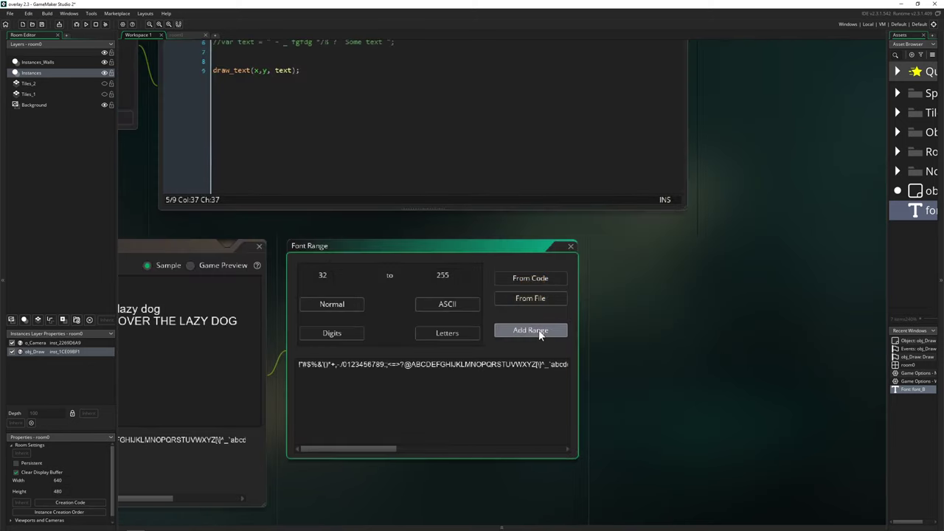
# - Add range 32...255 alongside 9647...9647 and review the accented glyphs in the preview
pyautogui.click(539, 333)
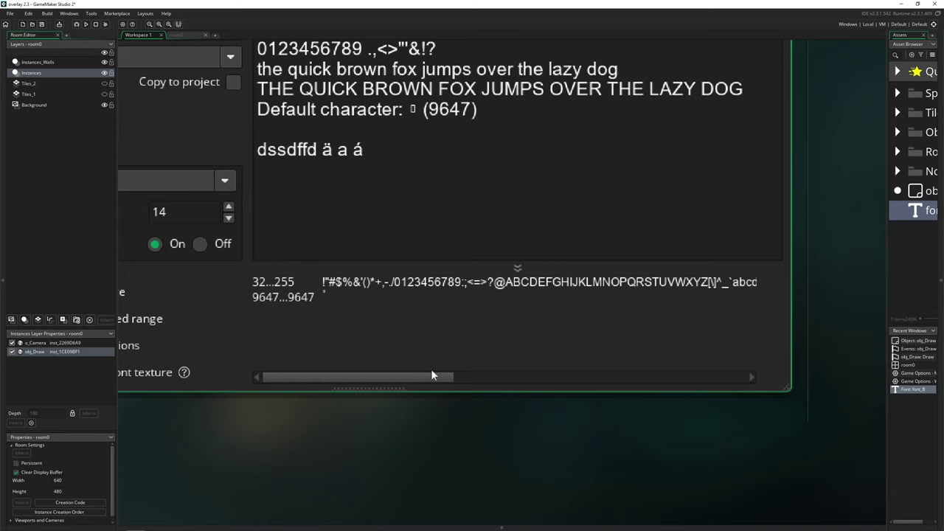
pyautogui.moveTo(432, 376); pyautogui.dragTo(733, 383)
pyautogui.keyDown('ctrl'); pyautogui.scroll(-2, 588, 467); pyautogui.keyUp('ctrl')
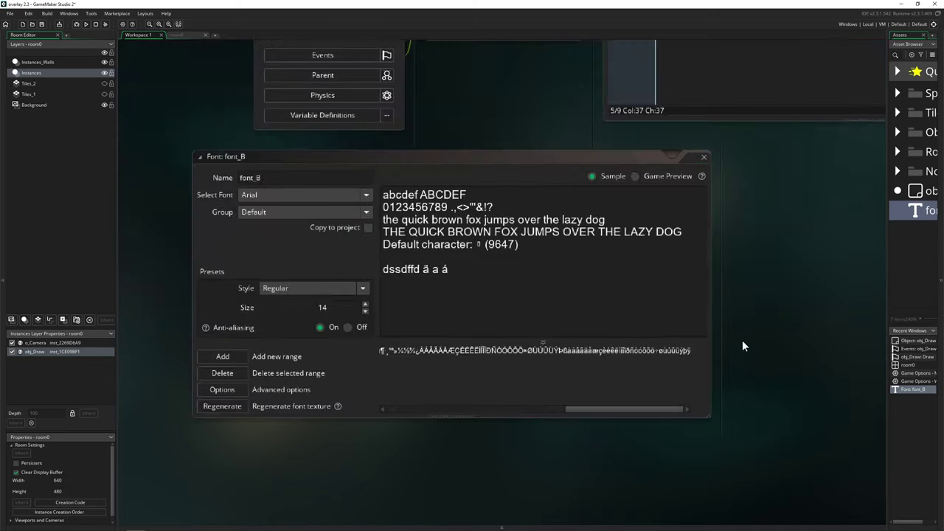